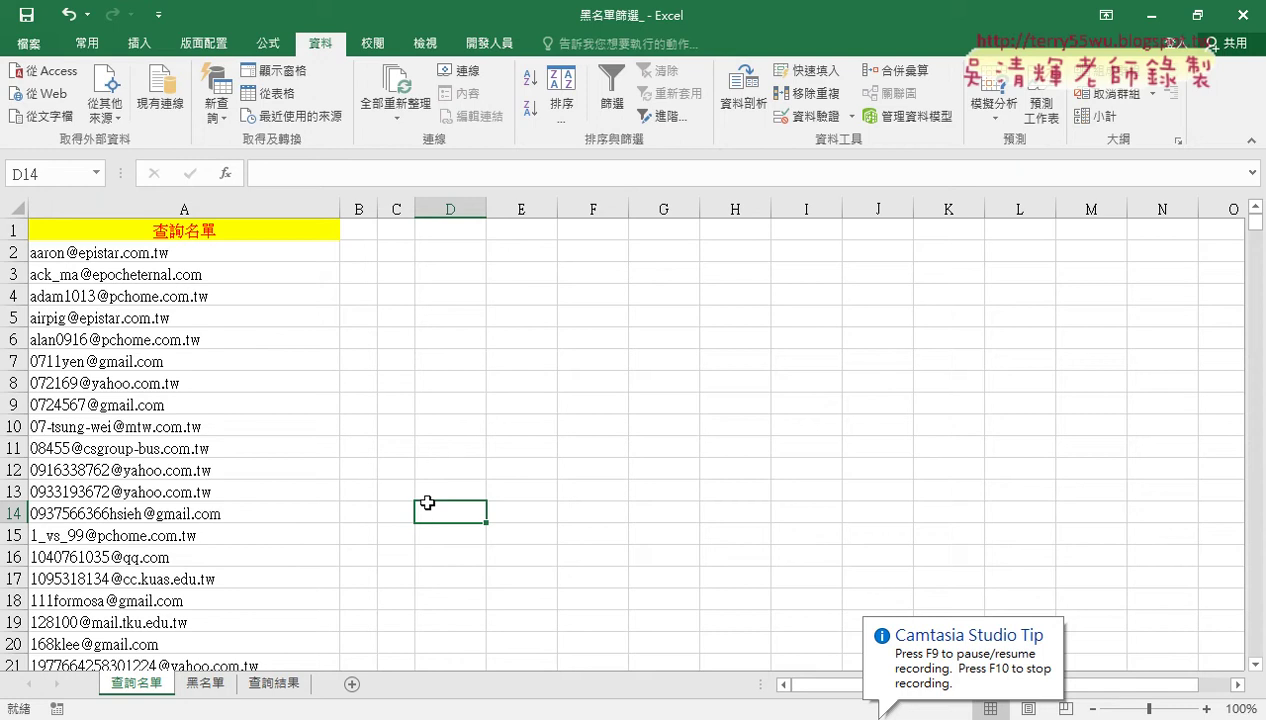
Check the size of the 黑名單 blacklist column, then select B2 on 查詢名單
click(201, 688)
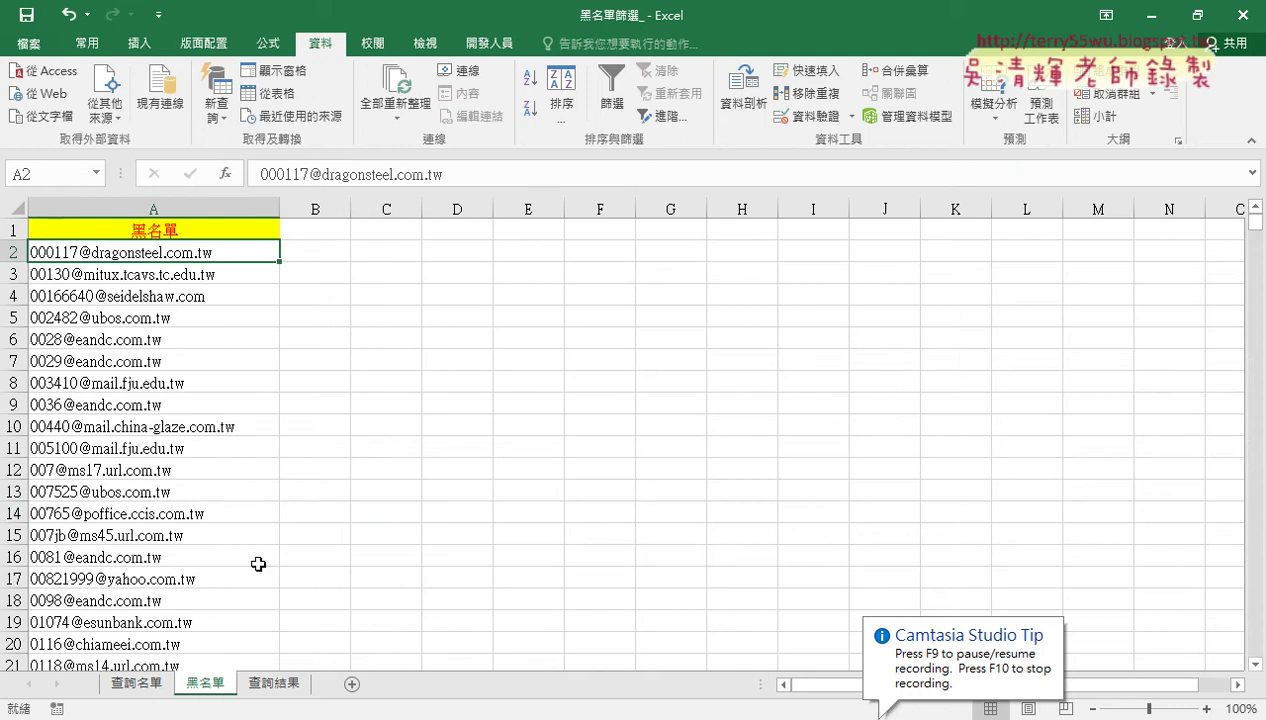
click(170, 208)
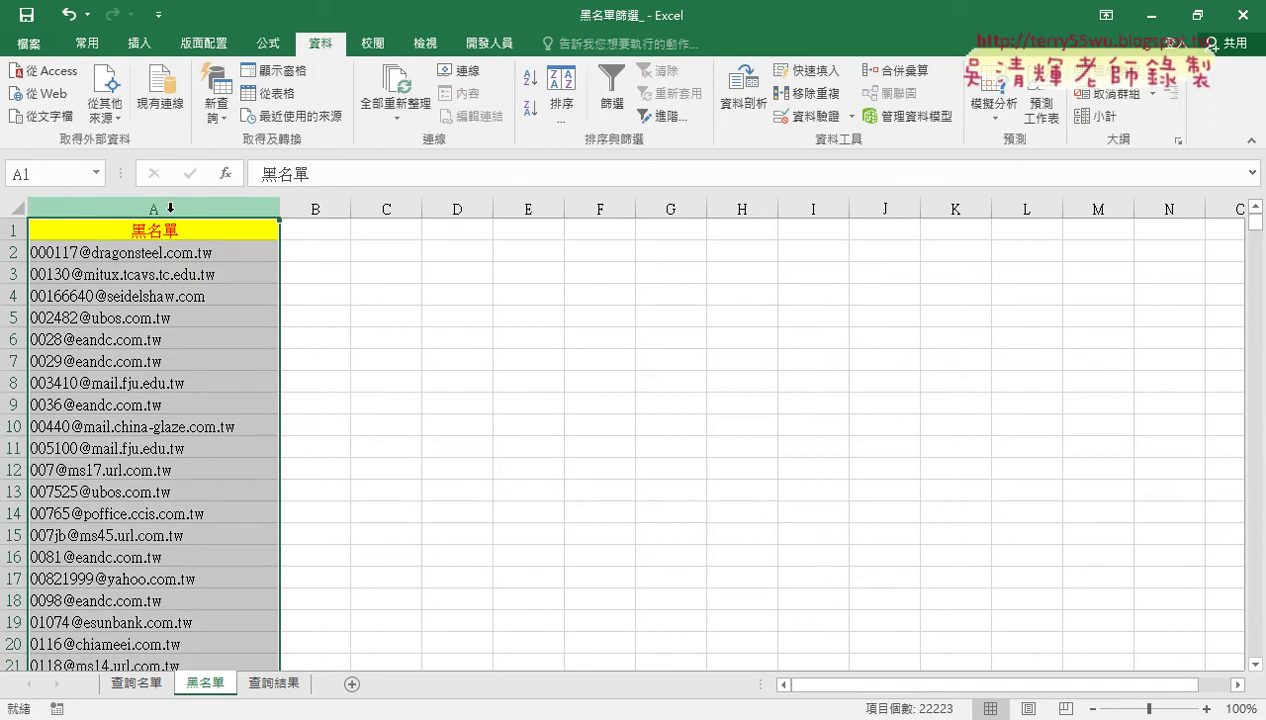
click(148, 686)
click(363, 250)
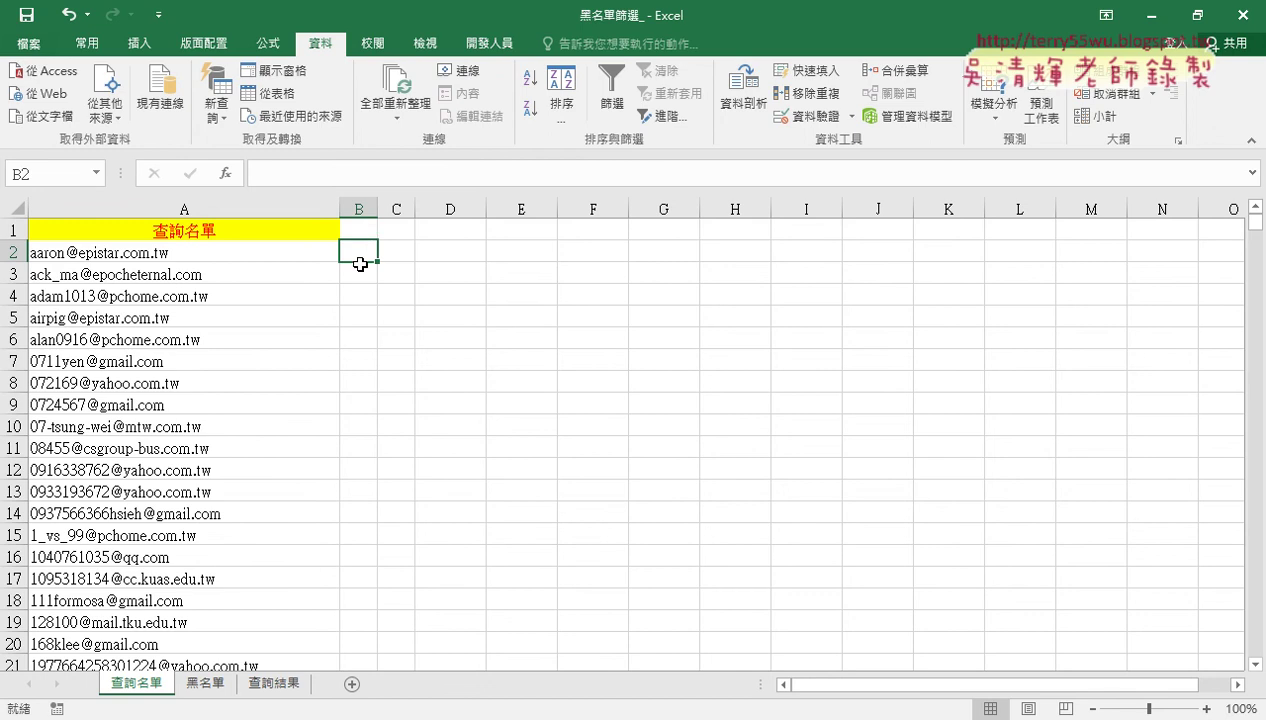
Insert the COUNTIF function into B2 from the recently used functions list
click(226, 173)
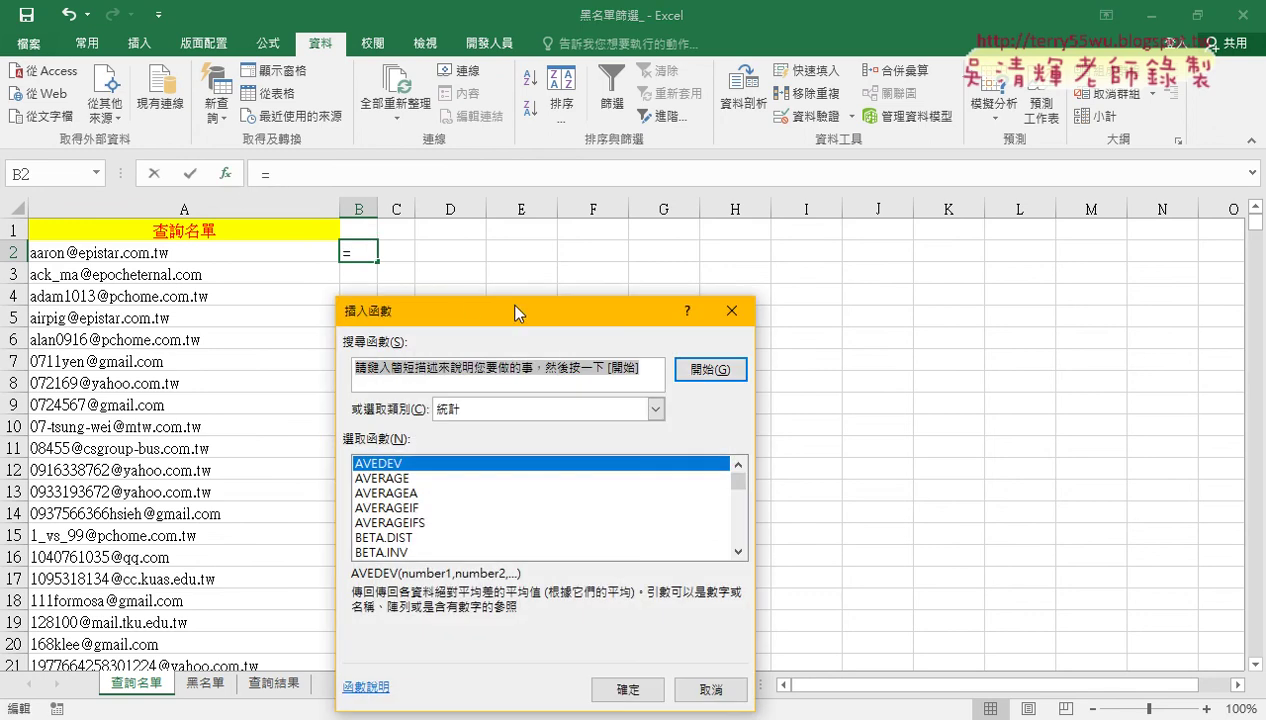
drag(515, 311, 677, 106)
click(818, 204)
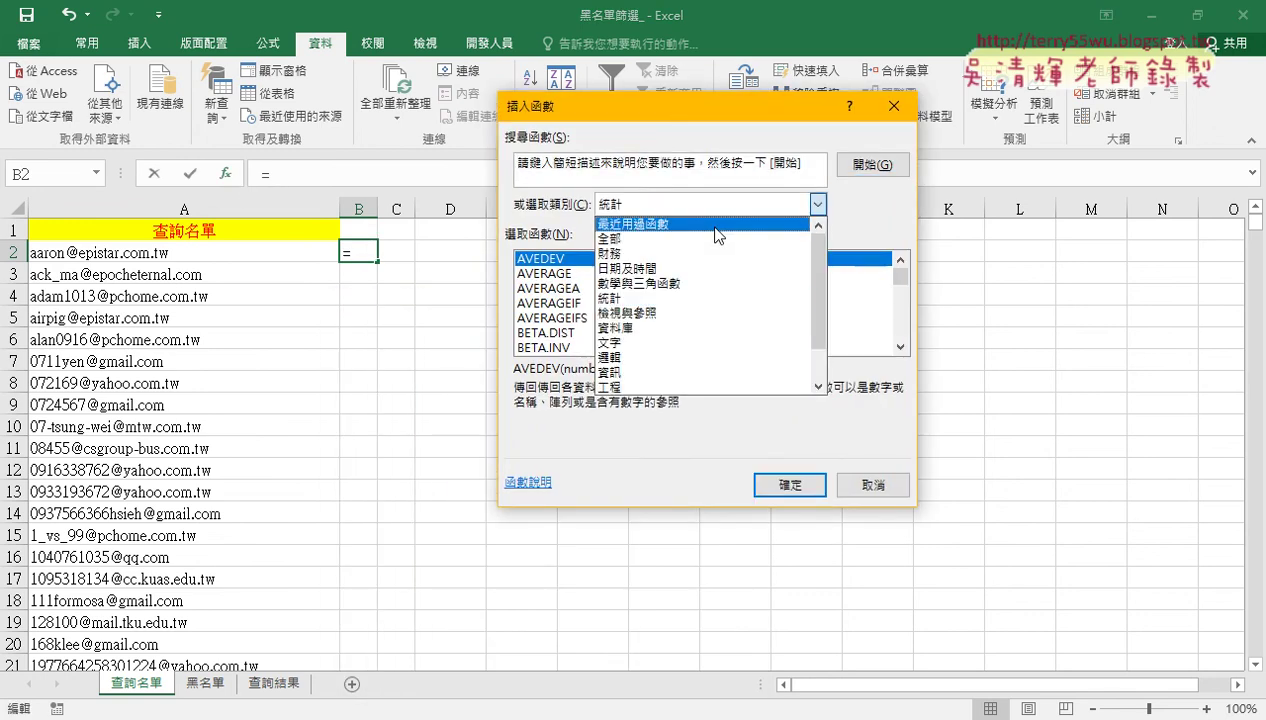
click(716, 226)
double_click(555, 259)
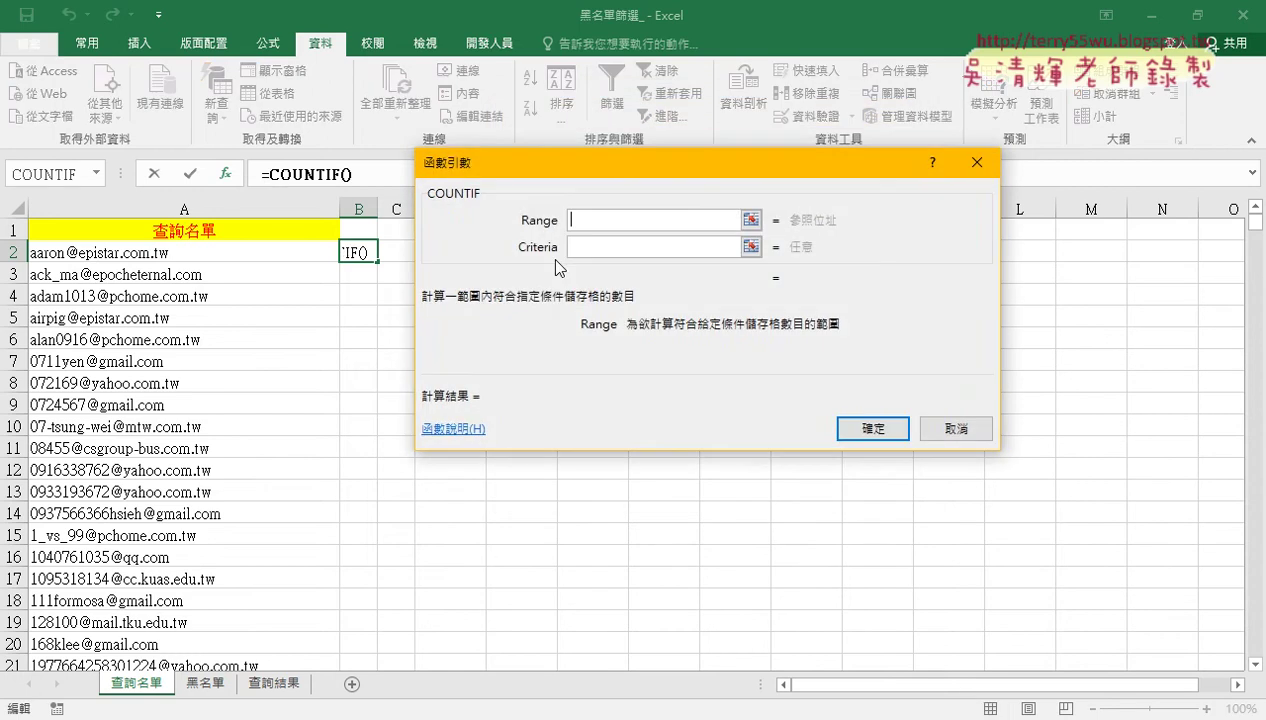
drag(564, 163, 646, 163)
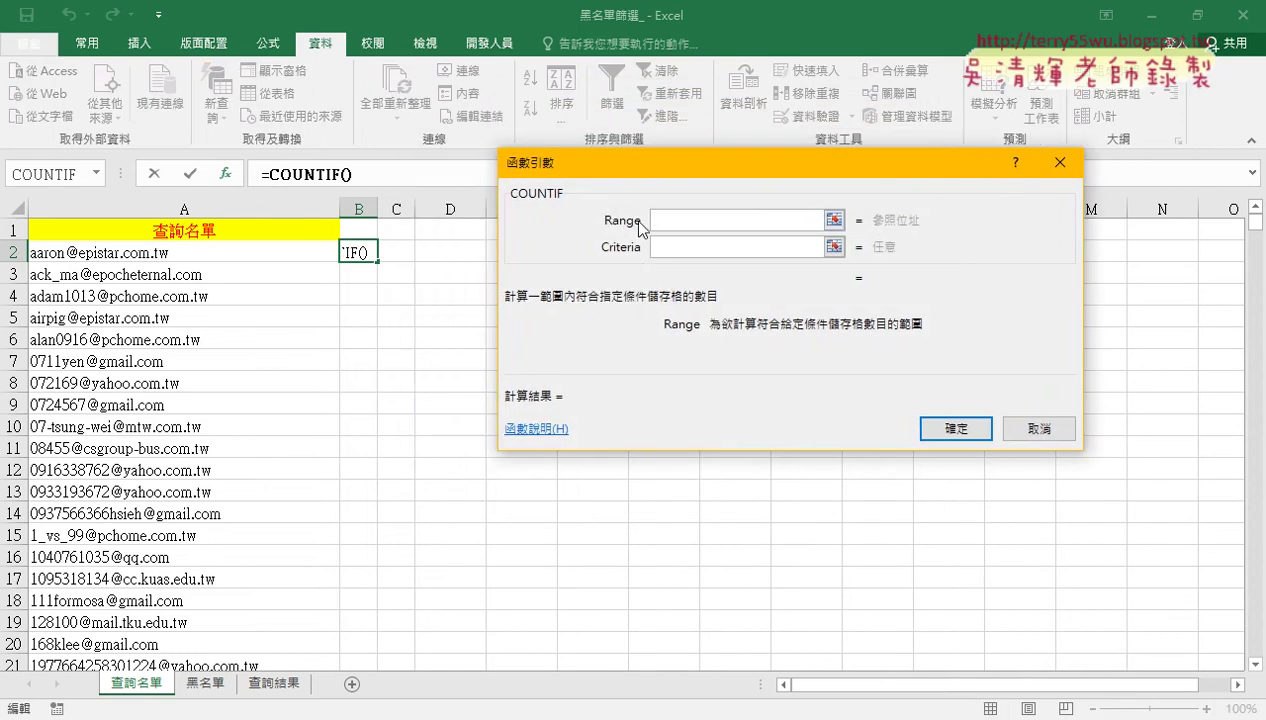
Set COUNTIF's range to 黑名單!A2:A22223 and its criteria to A2, giving 1
click(212, 688)
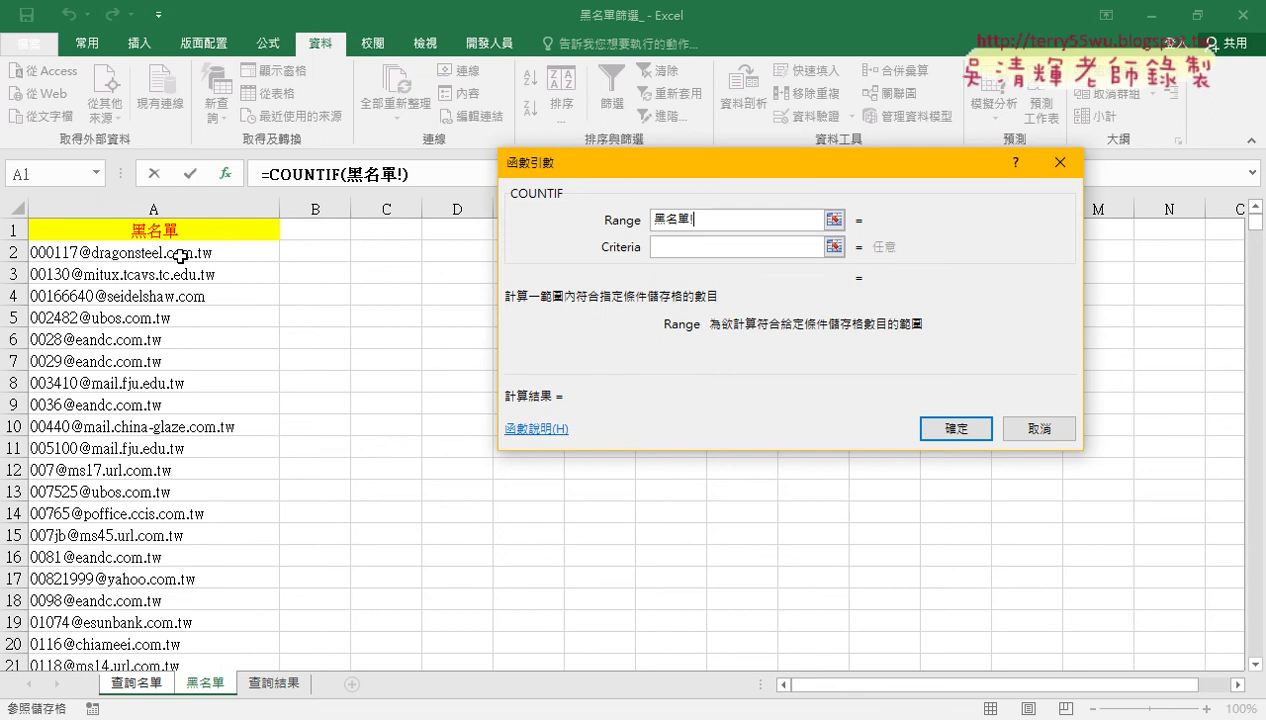
click(162, 254)
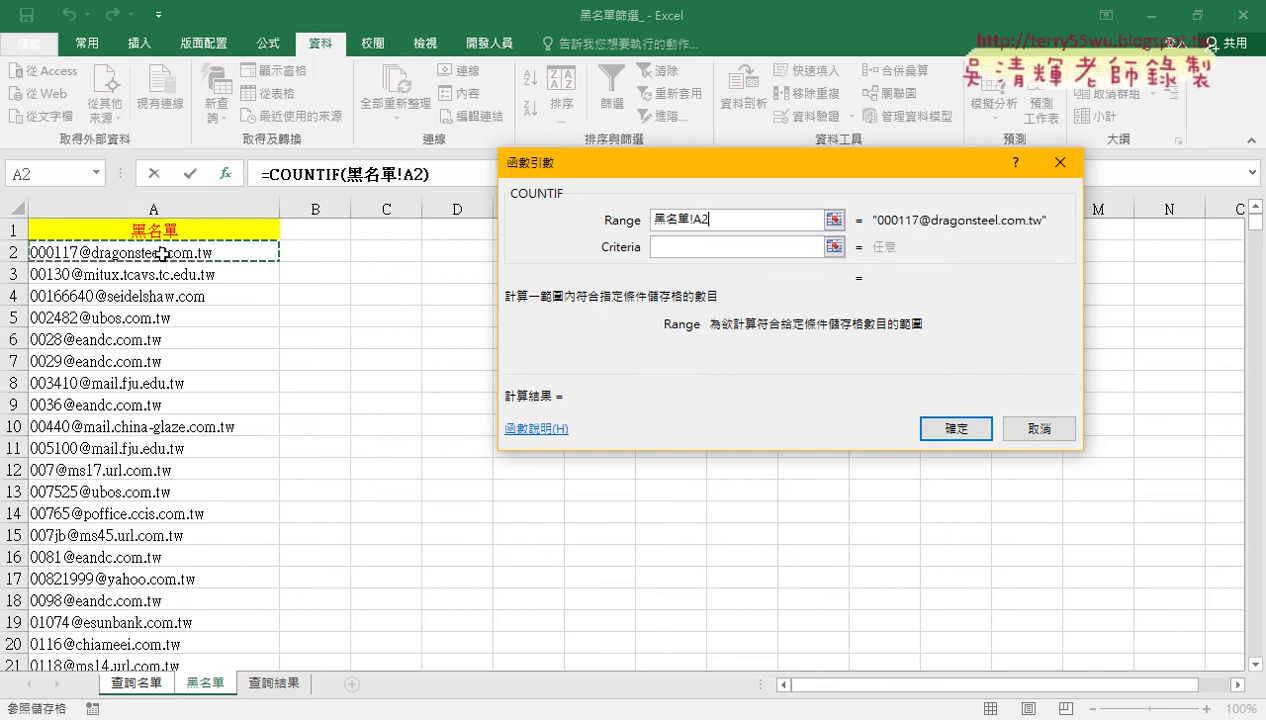
mouse_move(162, 254)
mouse_down()
mouse_move(161, 579)
mouse_move(162, 256)
mouse_up()
key(ctrl+shift+Down)
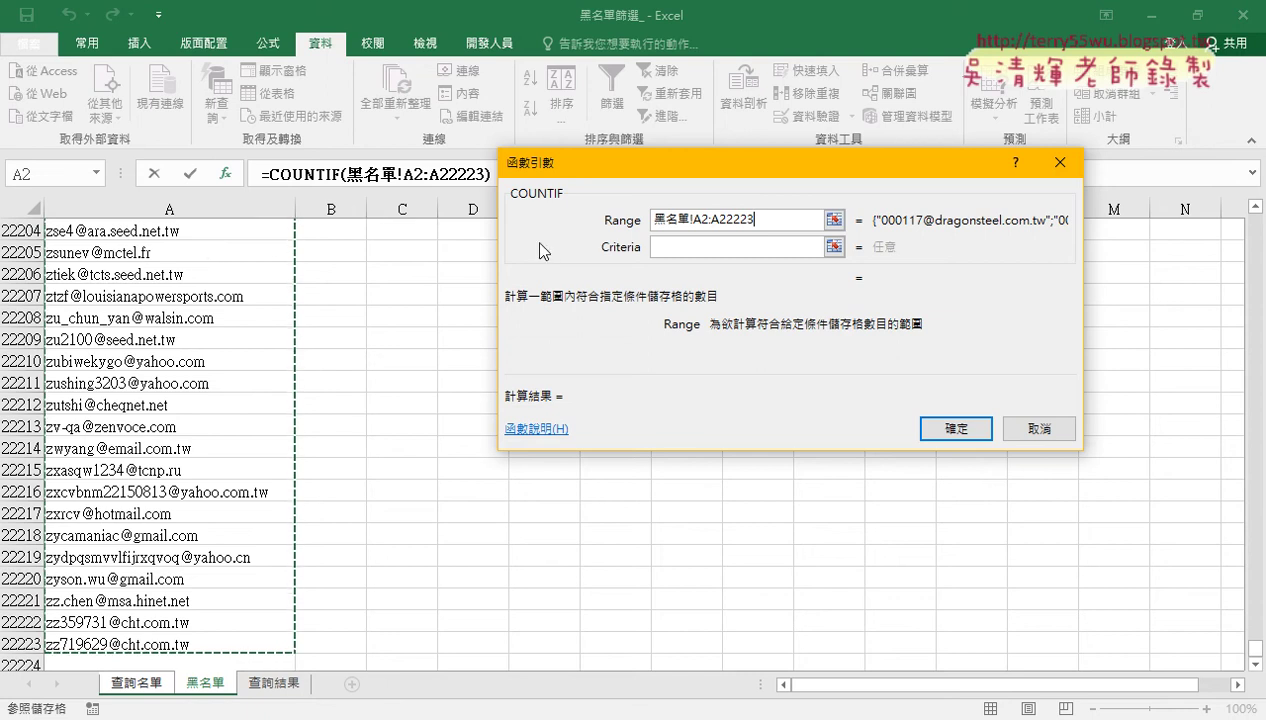
click(680, 249)
click(667, 249)
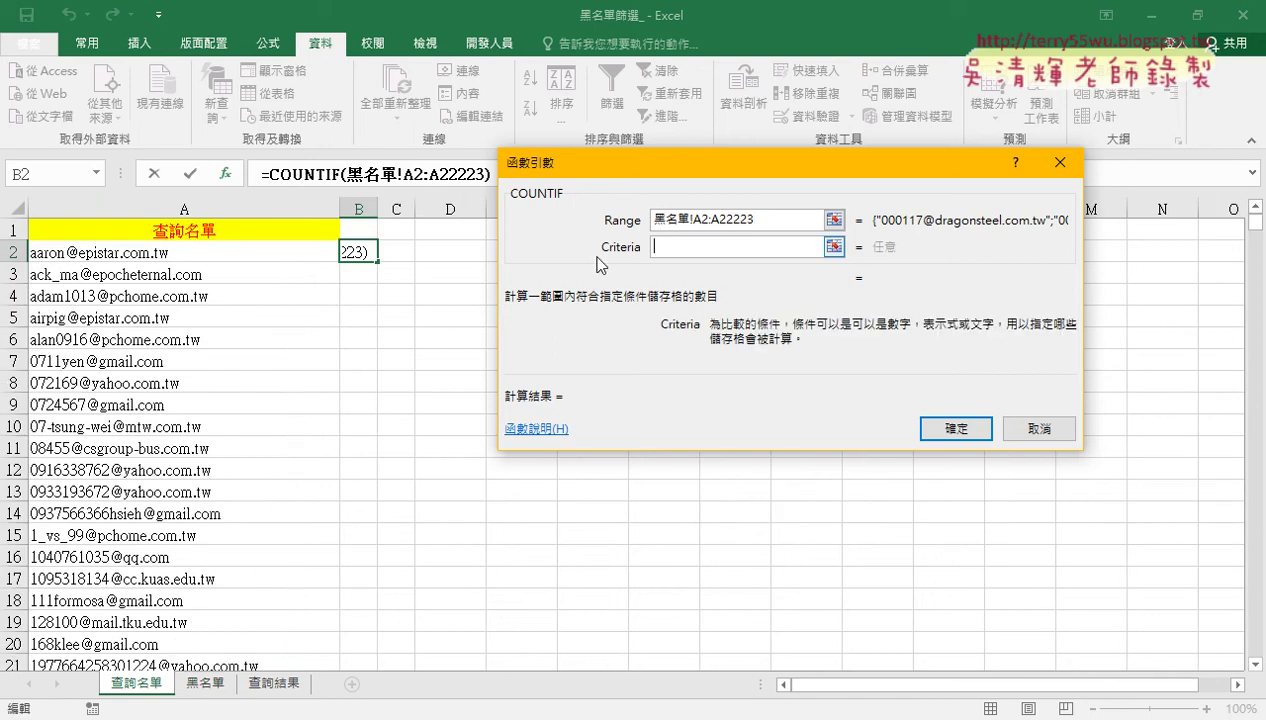
click(201, 253)
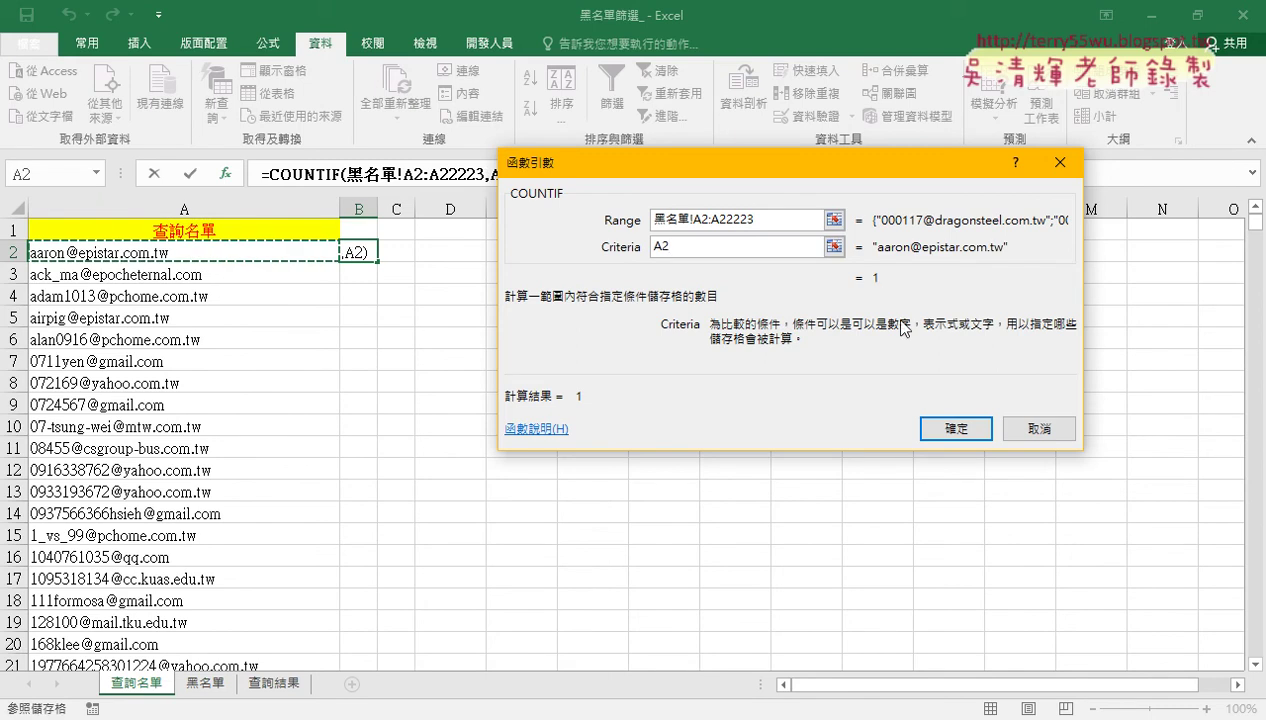
click(960, 430)
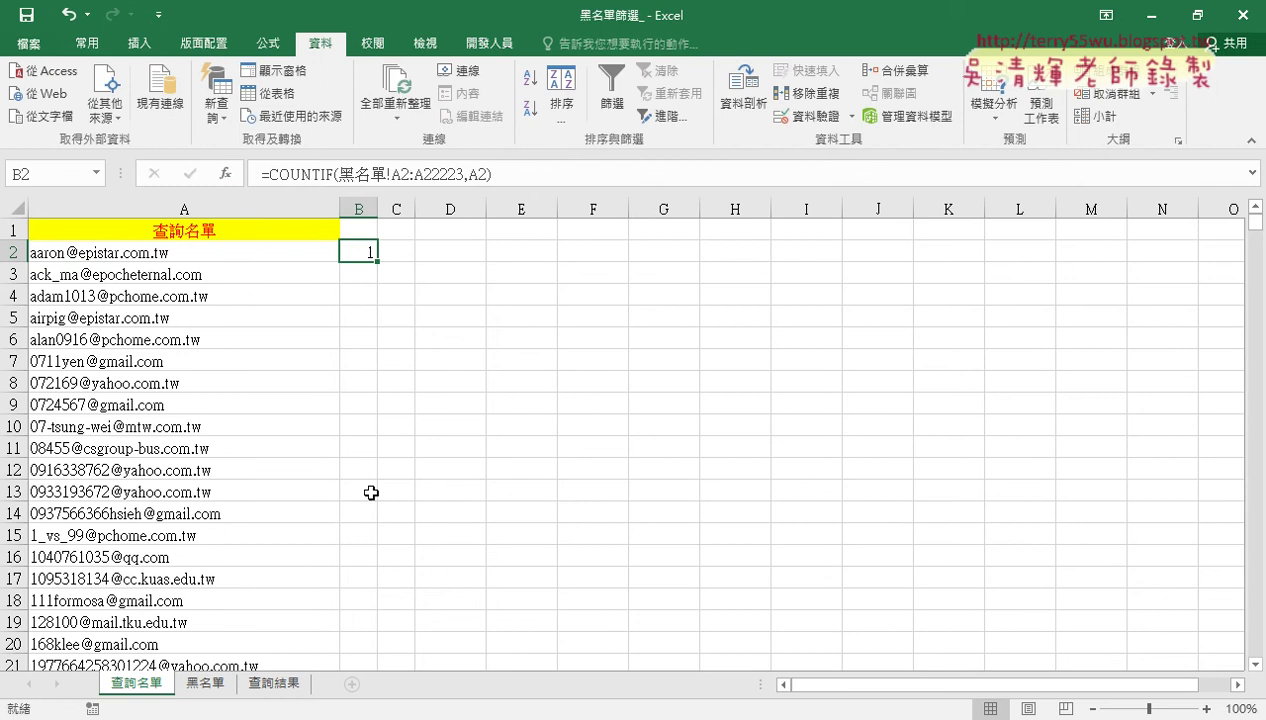
Add $ anchors so B2 reads =COUNTIF(黑名單!A$2:A$22223,A2)
click(300, 174)
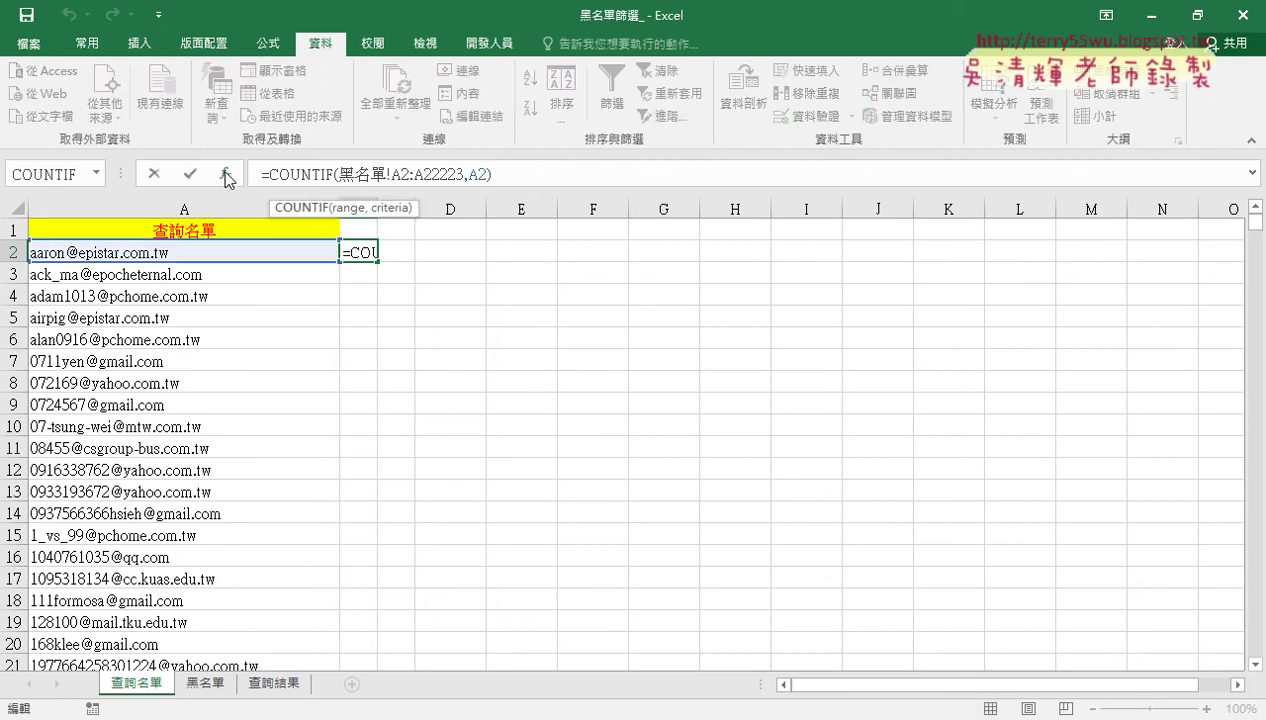
click(227, 175)
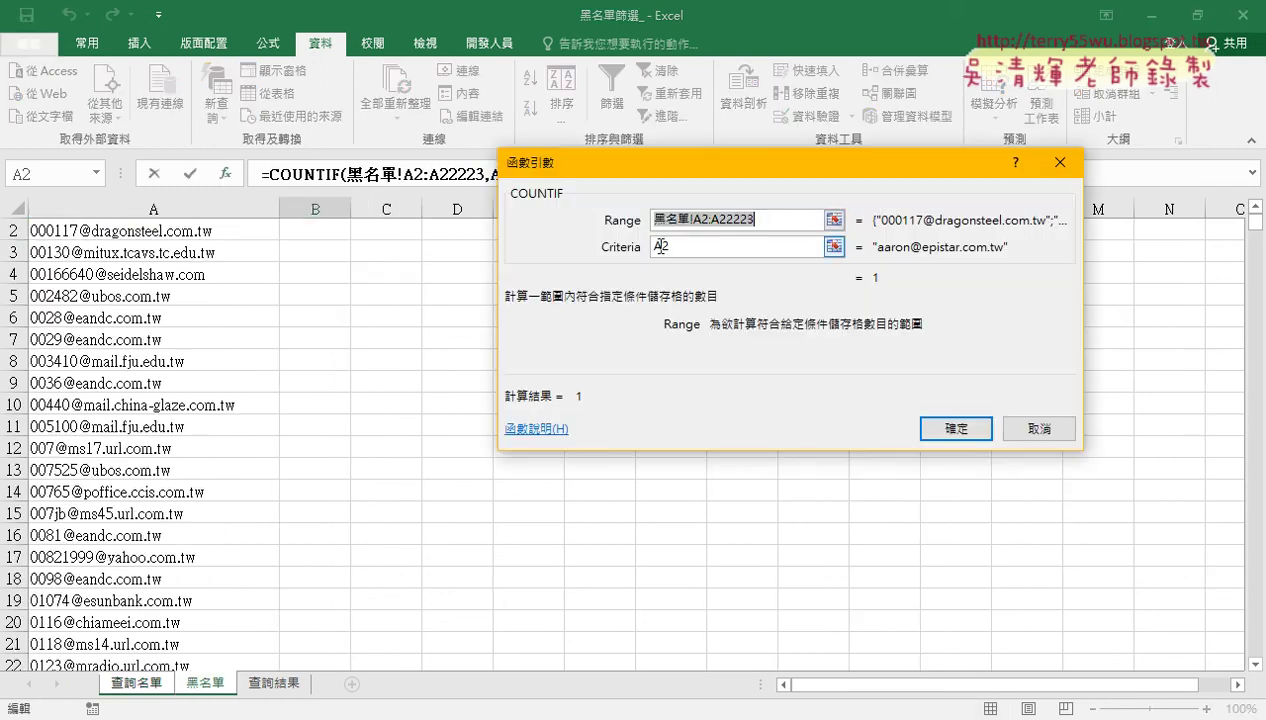
click(750, 219)
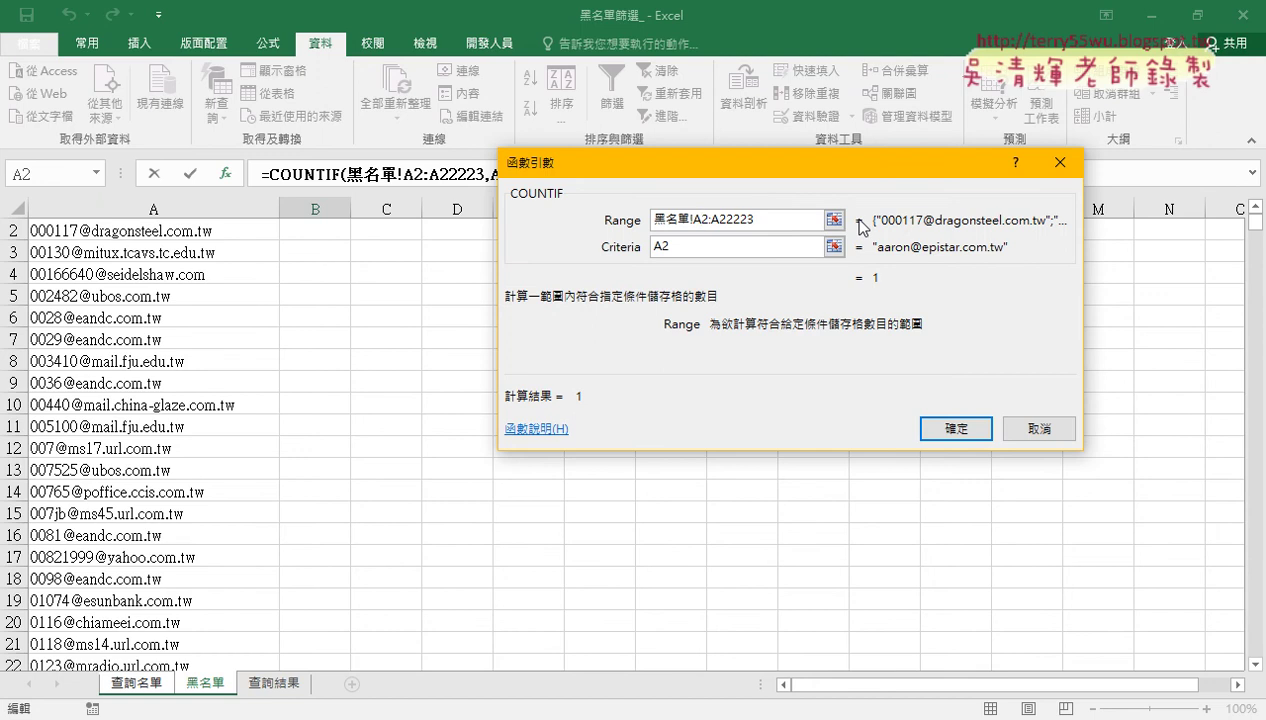
text($)
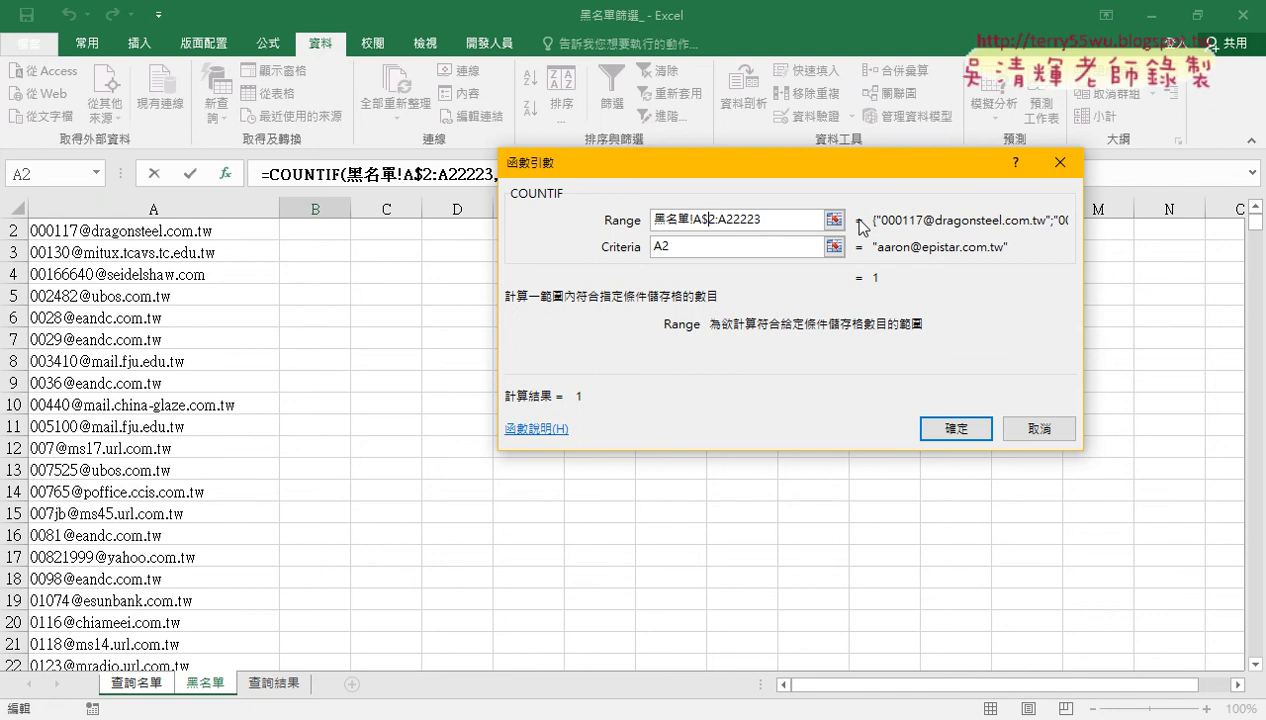
drag(714, 220, 775, 220)
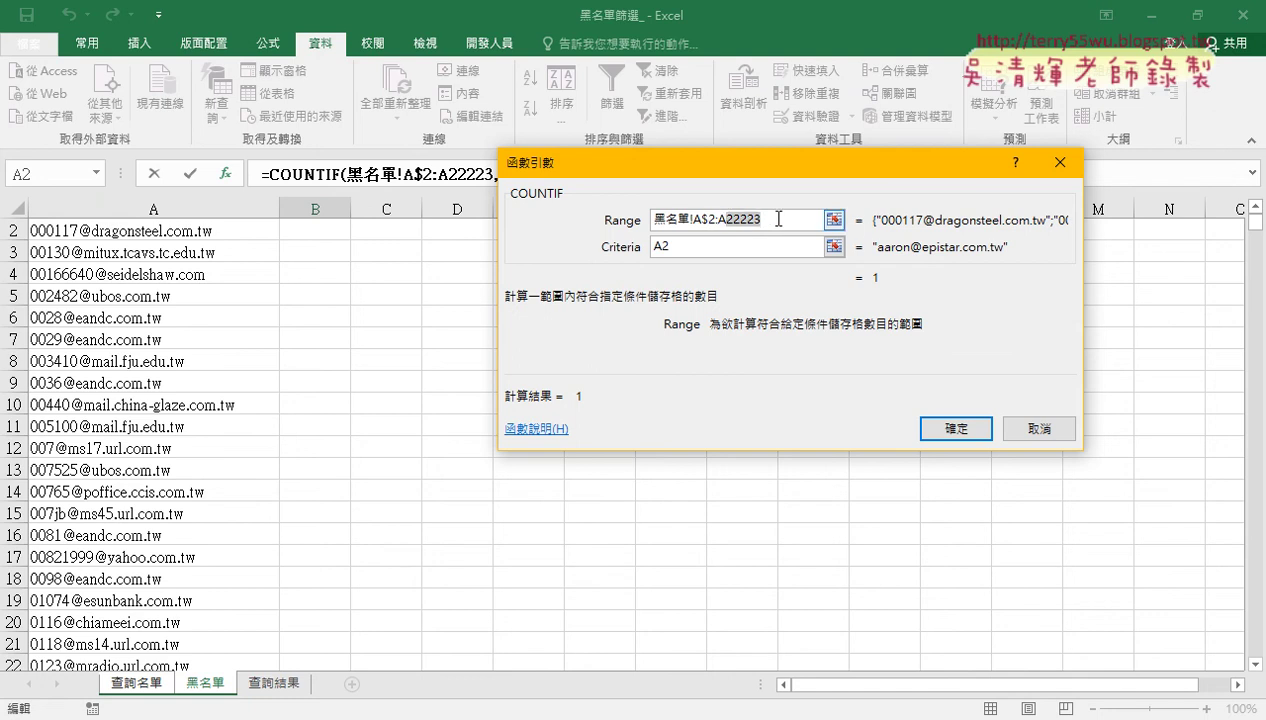
click(733, 220)
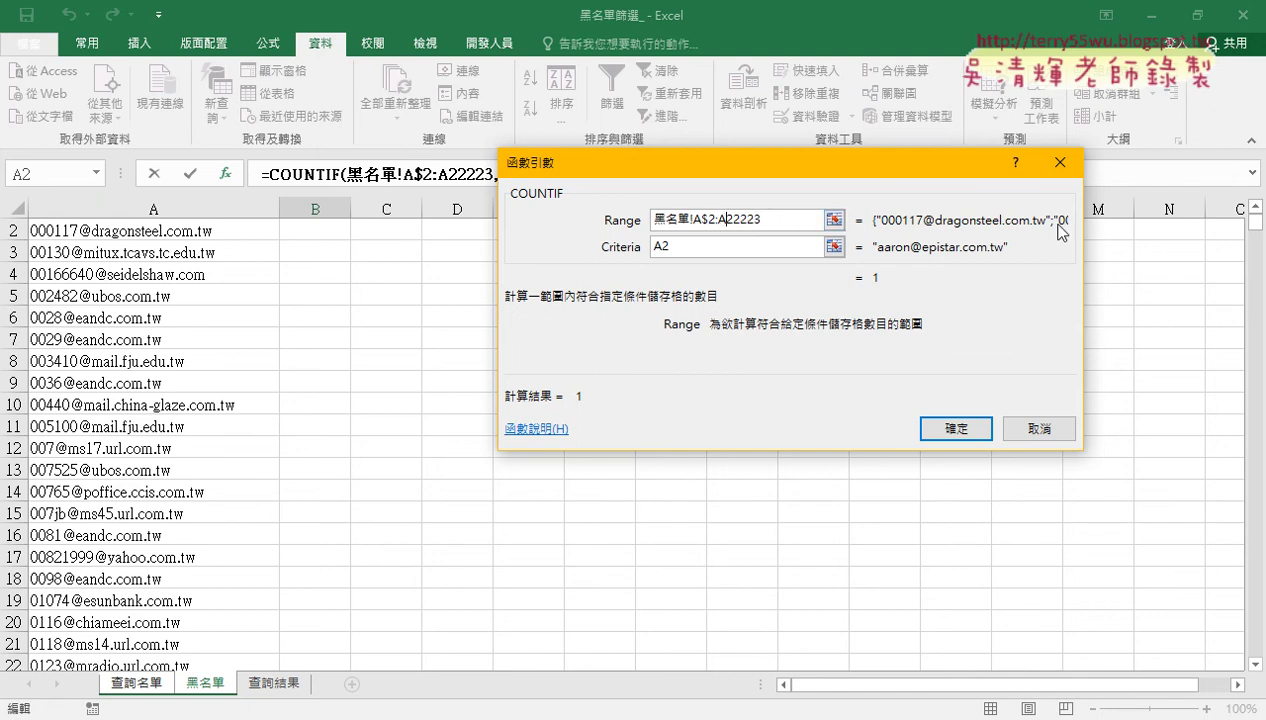
text($)
click(977, 412)
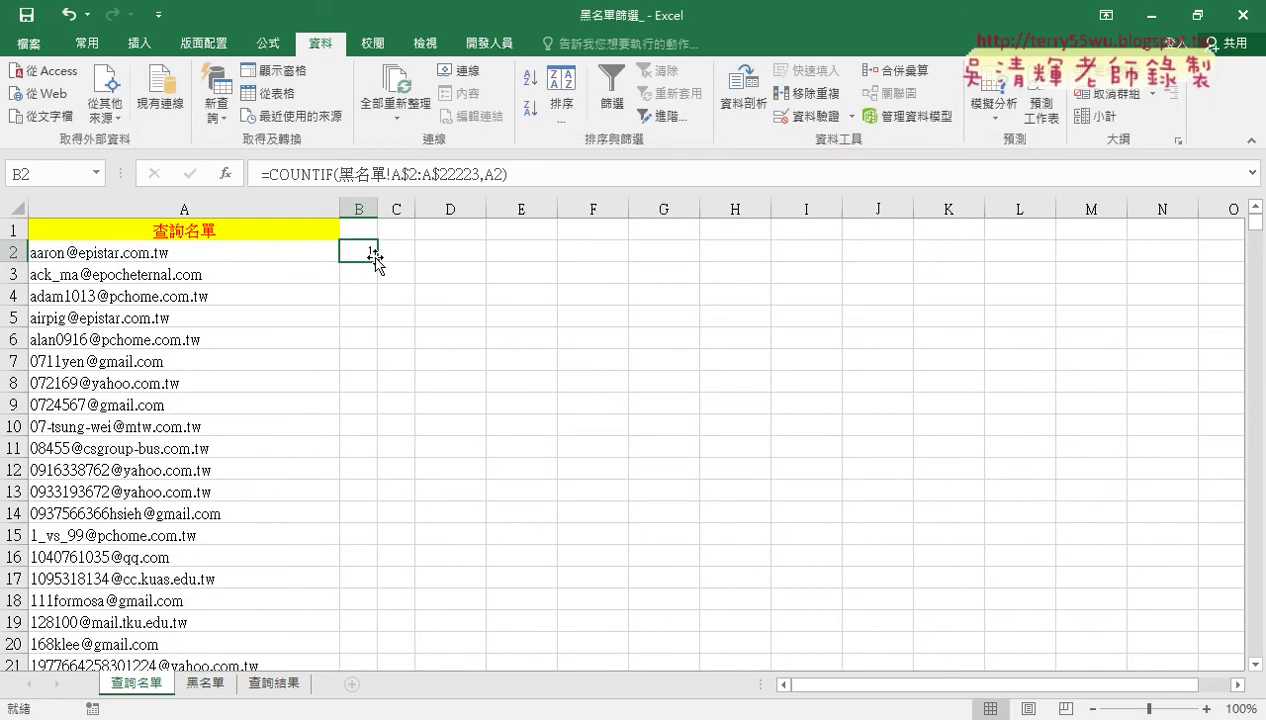
Fill B2's COUNTIF down through all 999 query e-mails, giving 27 matches, then select B1
double_click(377, 261)
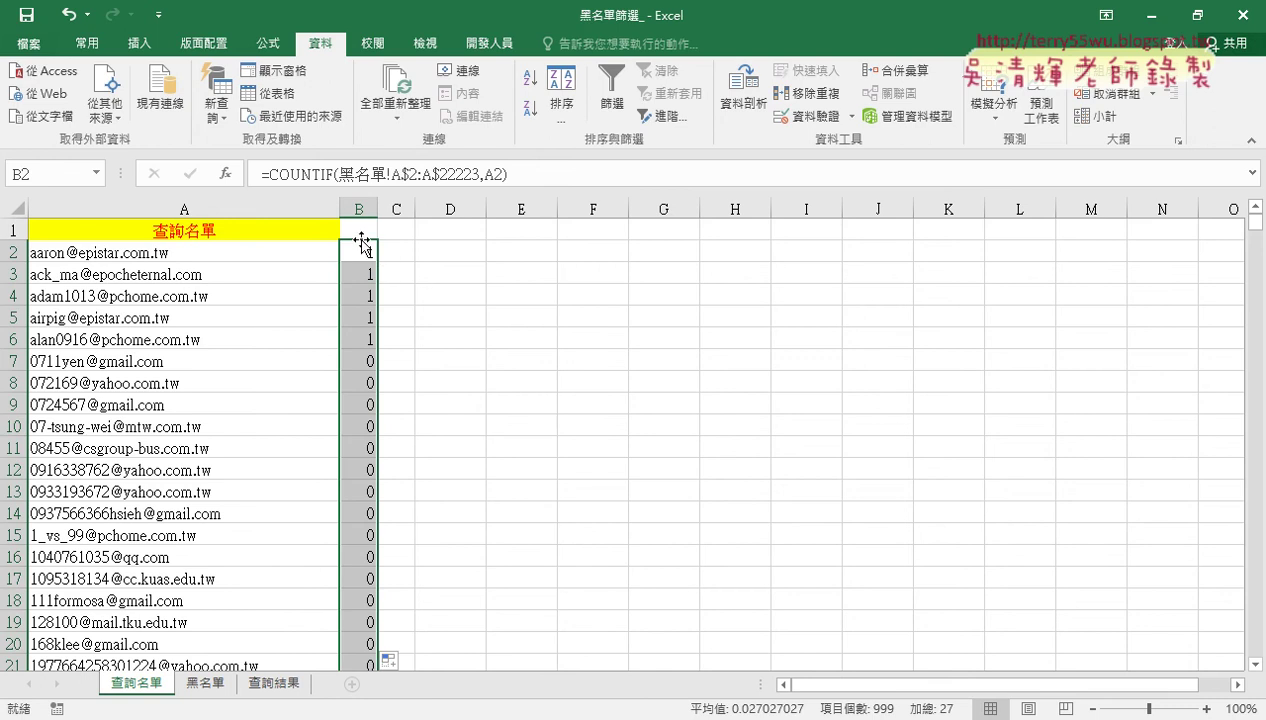
click(362, 232)
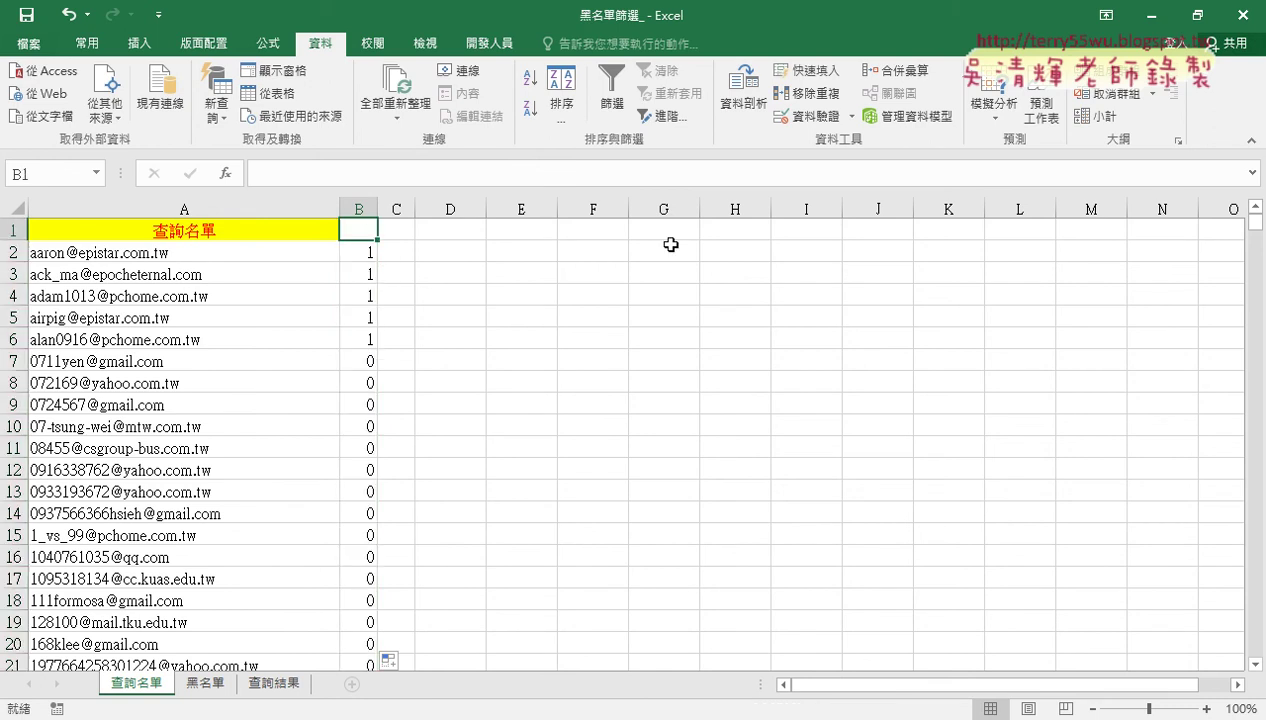
Apply 篩選 AutoFilter to the 查詢名單 e-mail and match-count columns
click(87, 44)
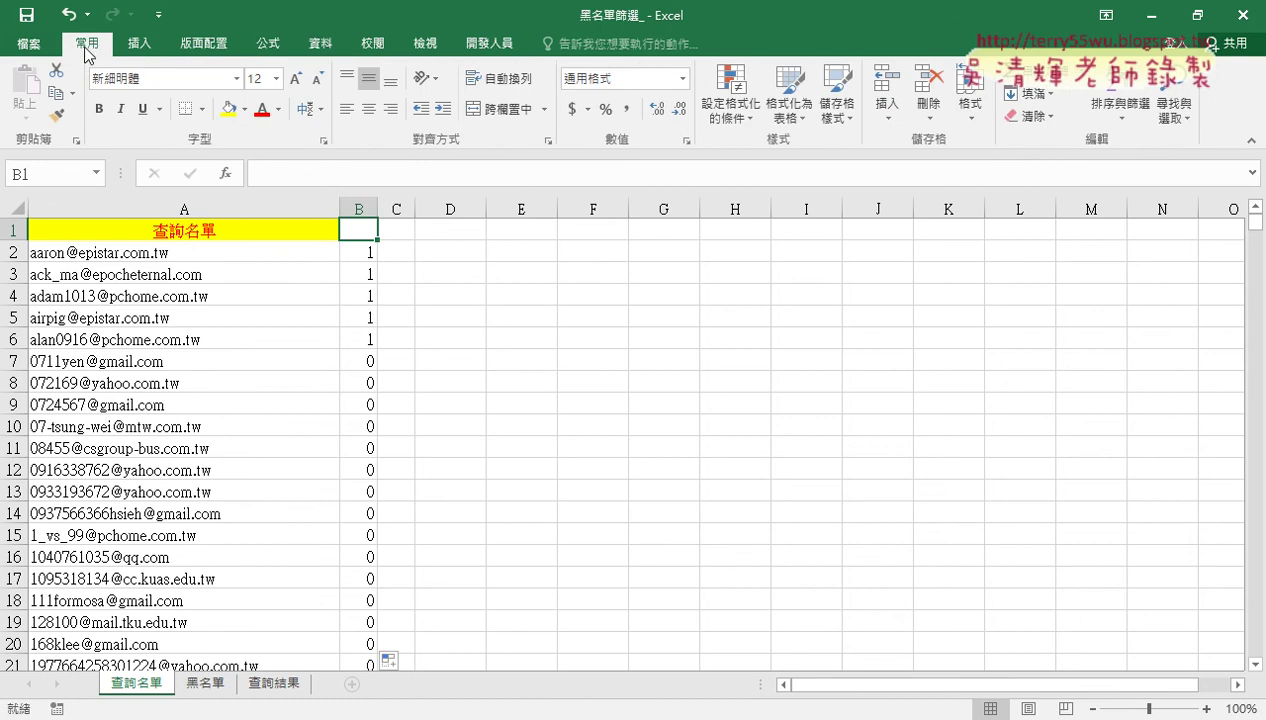
click(322, 44)
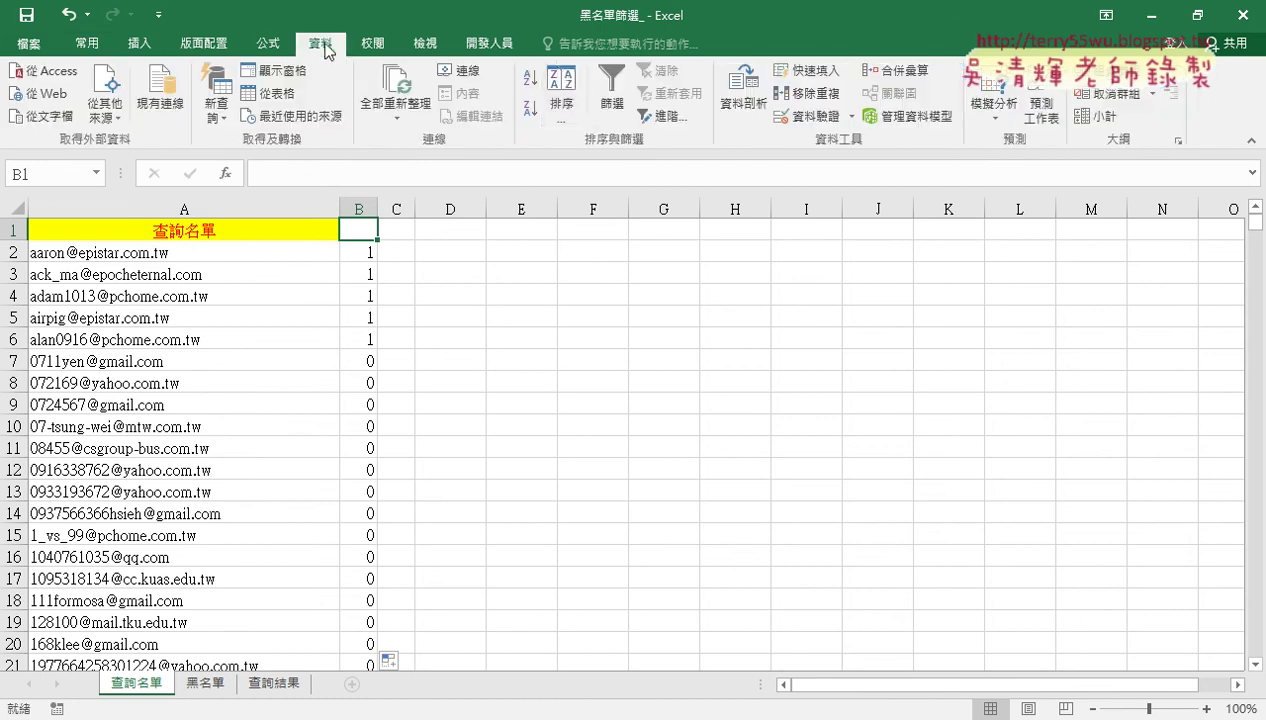
click(632, 97)
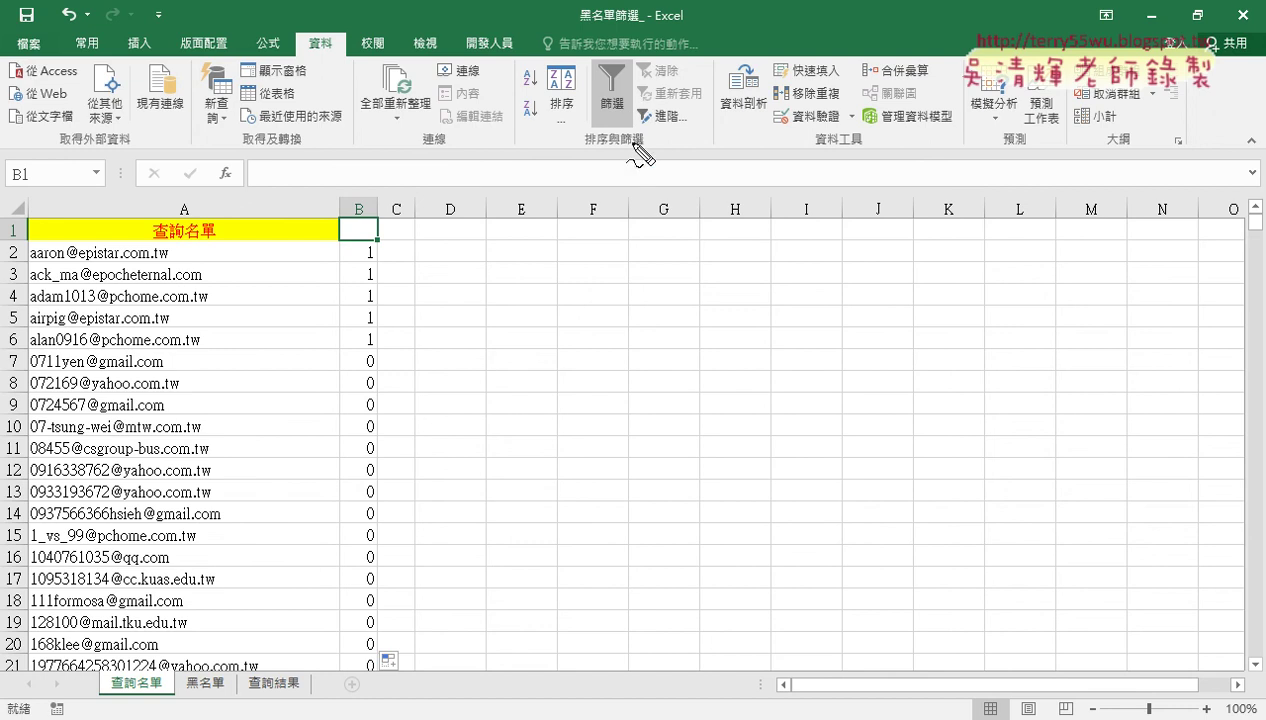
drag(642, 152, 626, 152)
mouse_move(340, 69)
mouse_down()
mouse_move(288, 78)
mouse_move(527, 147)
mouse_up()
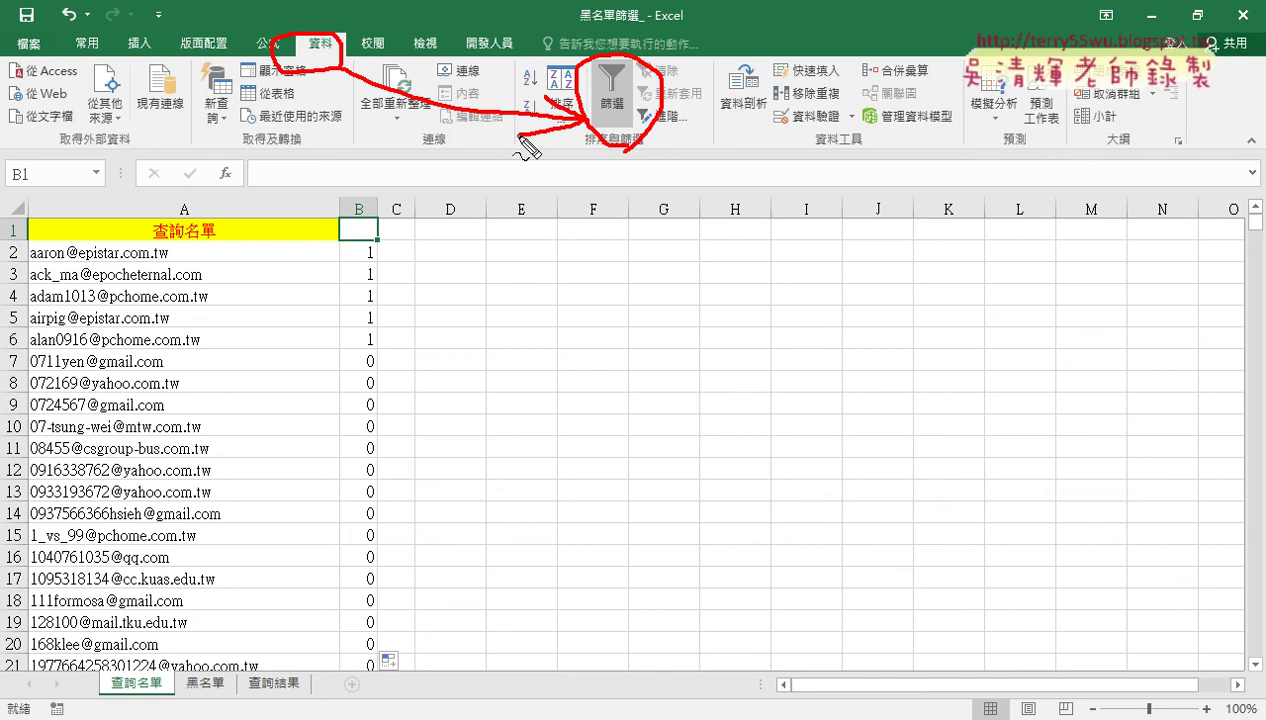
key(Escape)
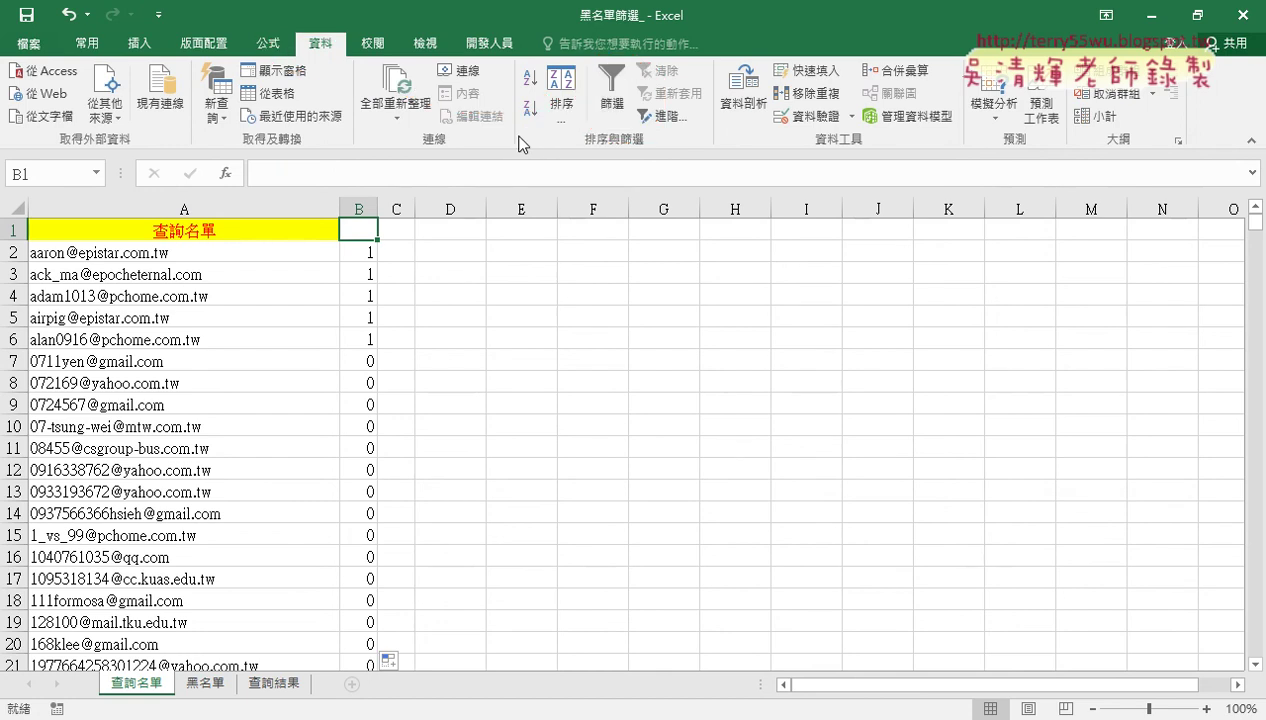
click(617, 104)
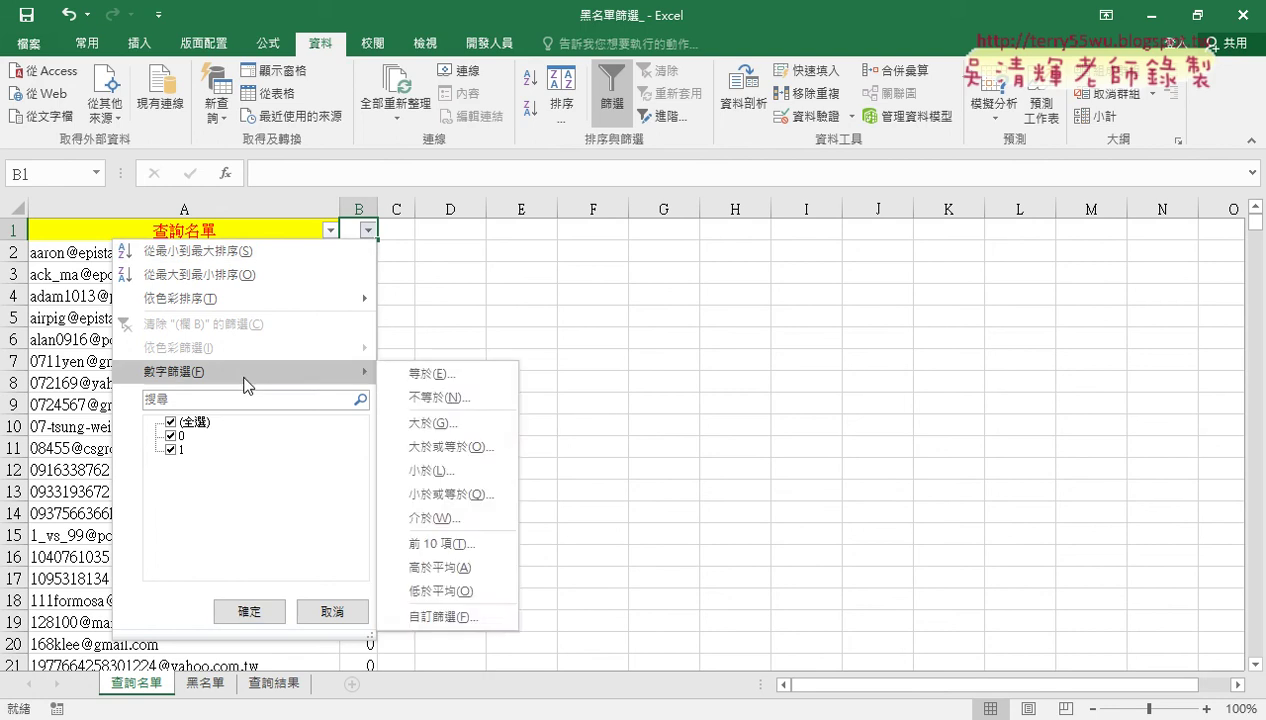
Filter column B to value 1, leaving 27 of 999 rows, then select A2
click(171, 422)
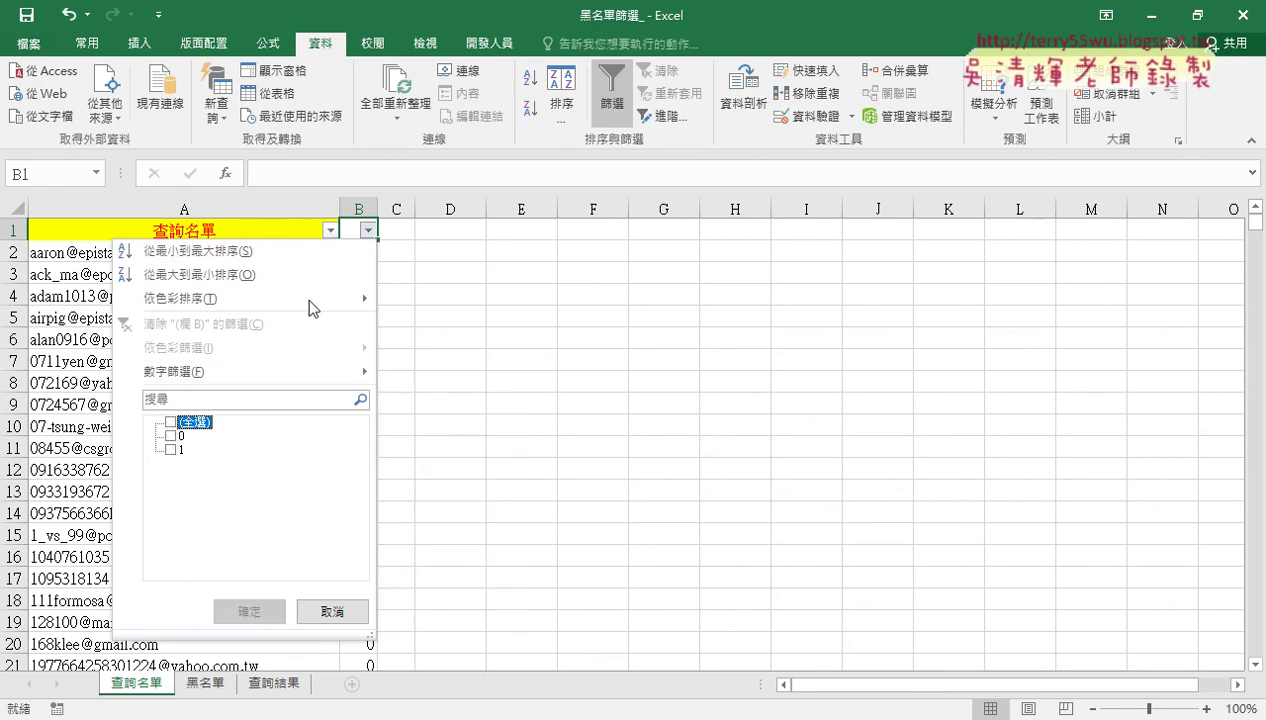
click(171, 450)
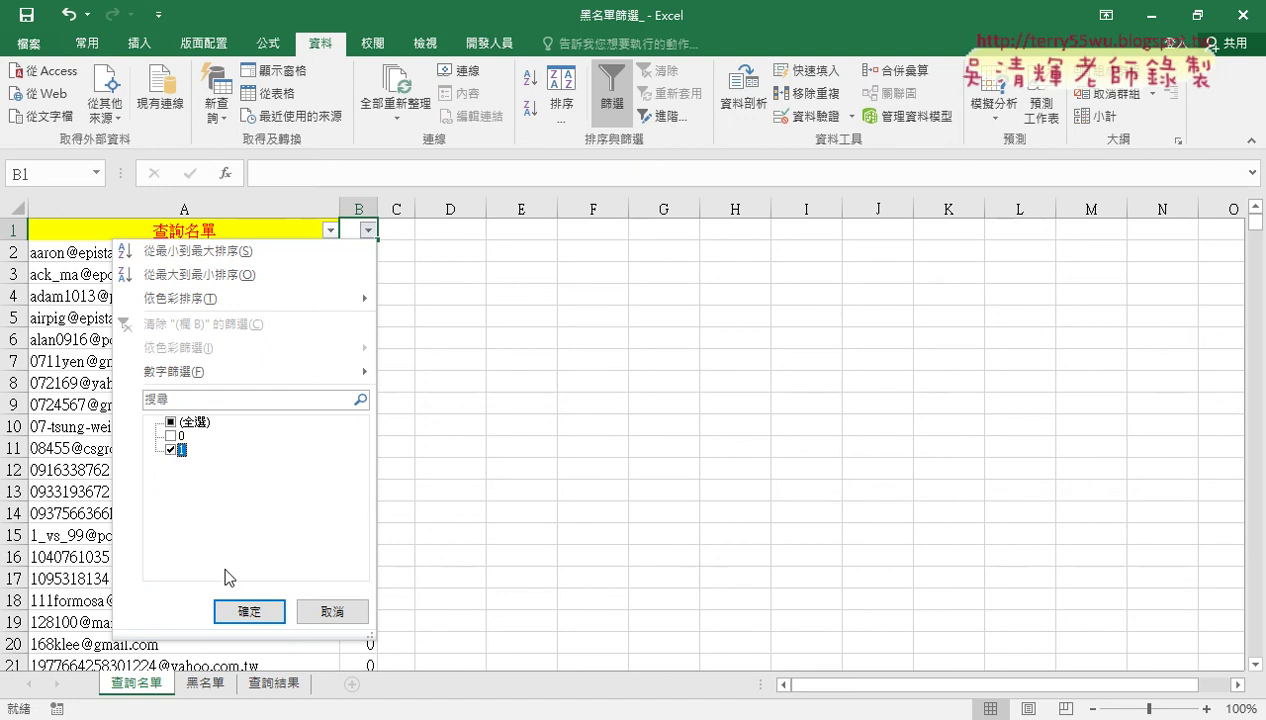
click(264, 611)
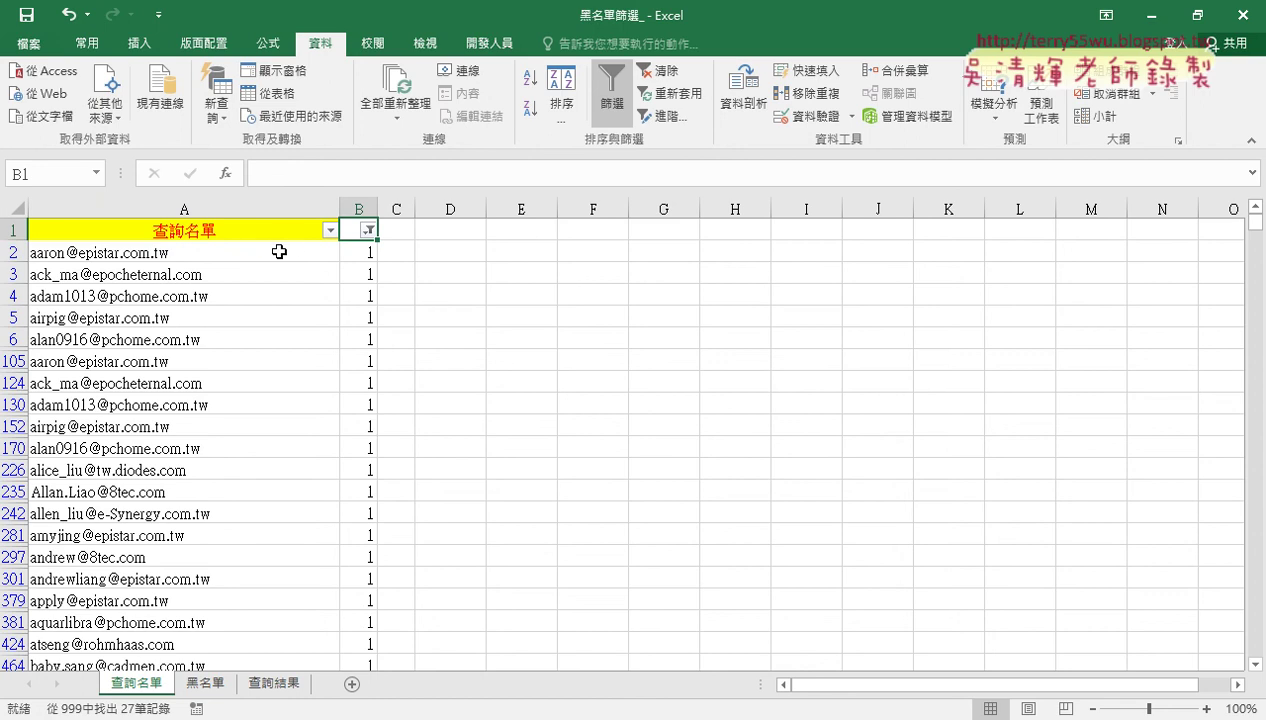
click(274, 250)
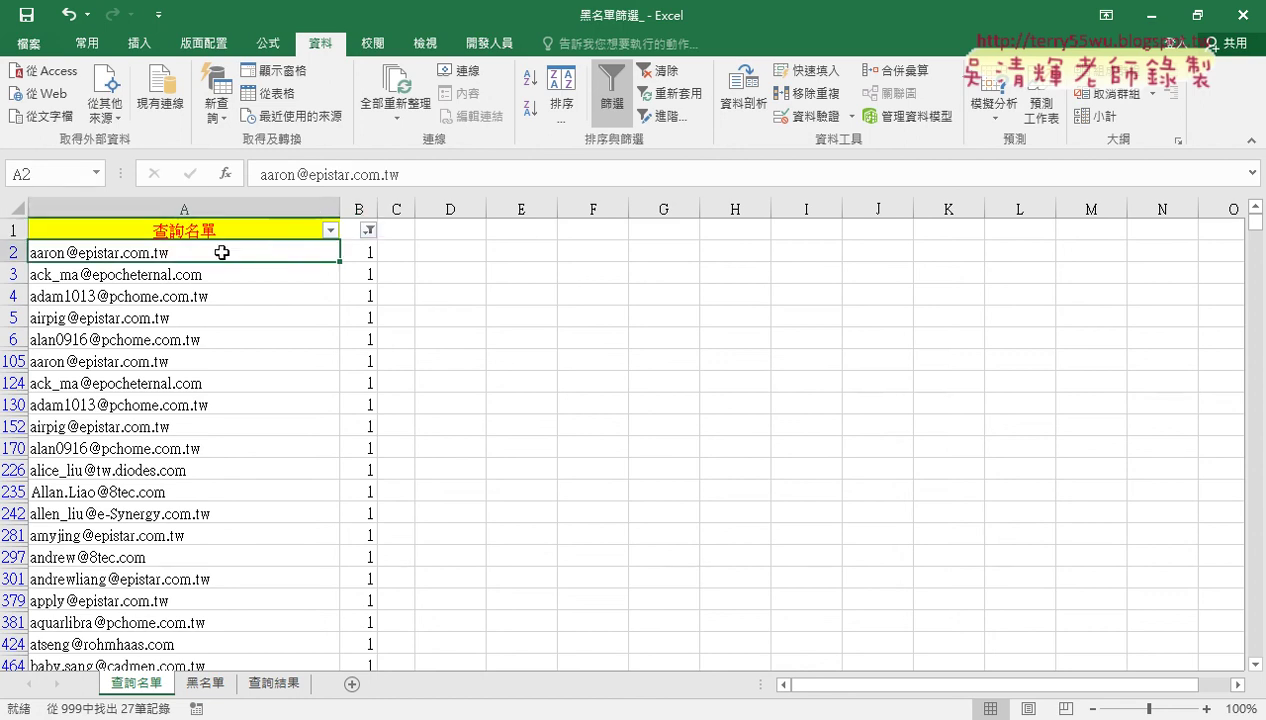
Select and copy the 27 filtered e-mails from A2 down column A
key(ctrl+shift+Down)
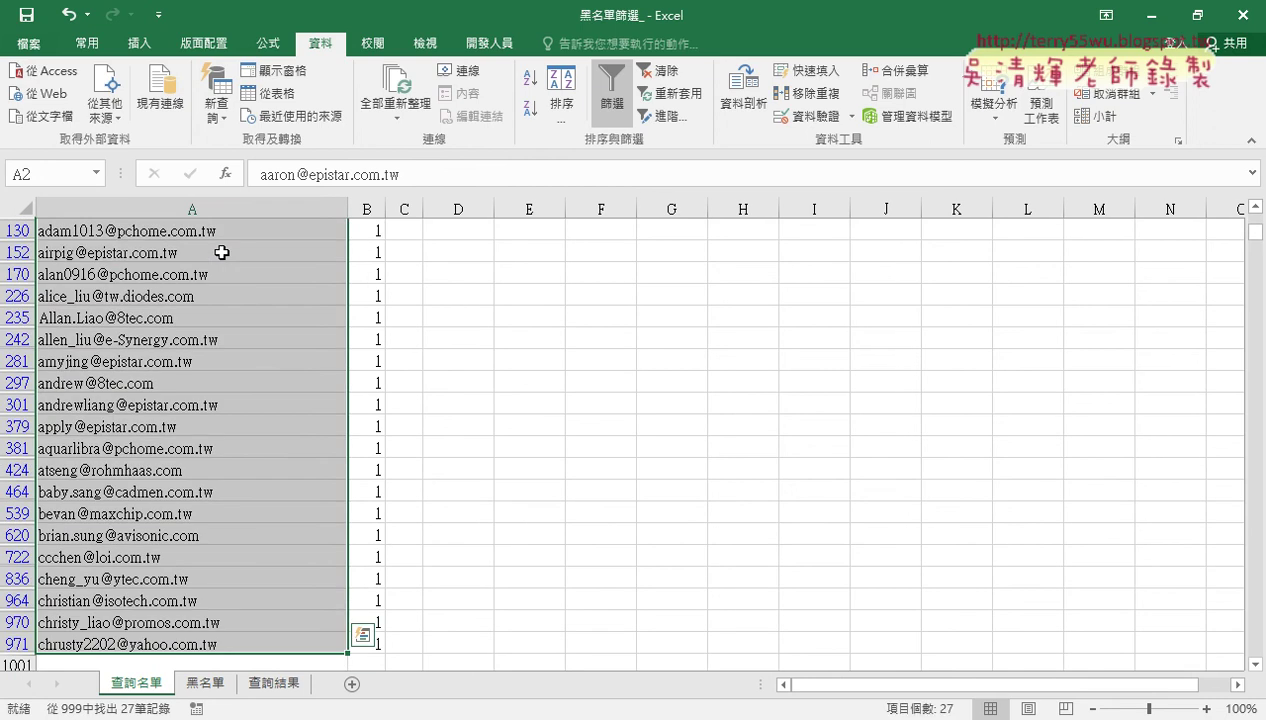
key(ctrl+c)
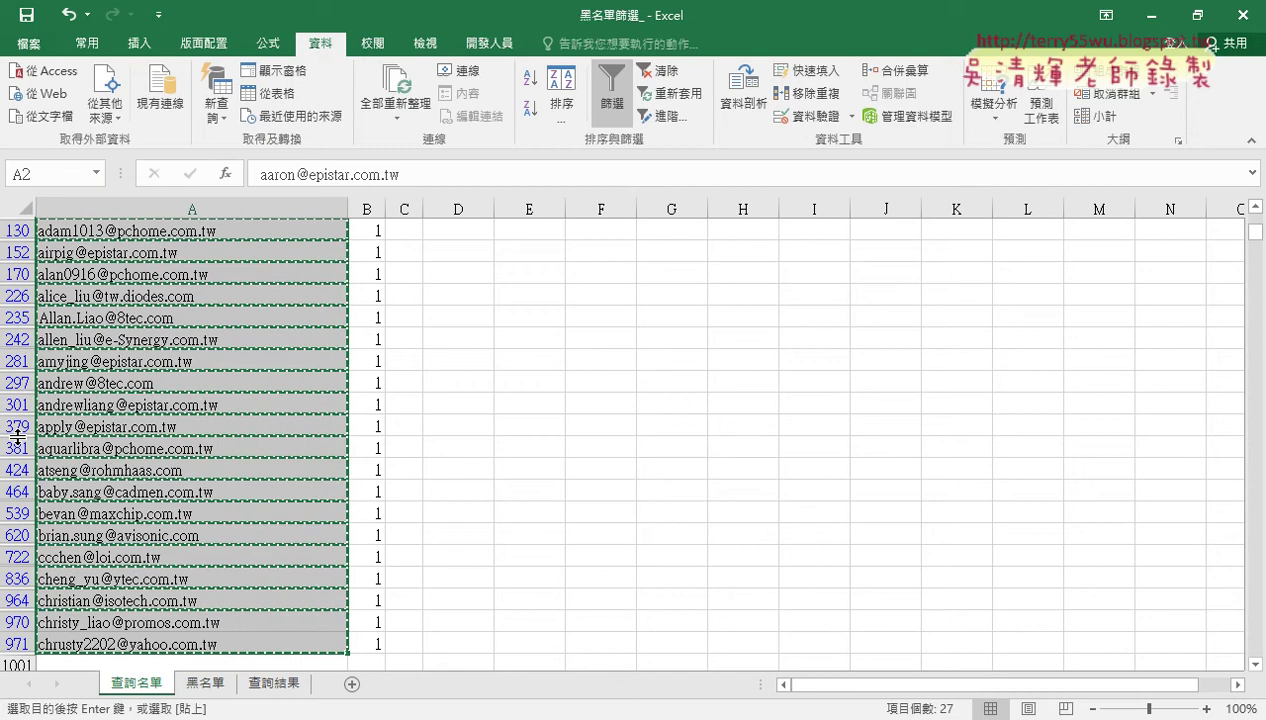
Paste the 27 copied e-mails into 查詢結果 starting at A1
click(273, 683)
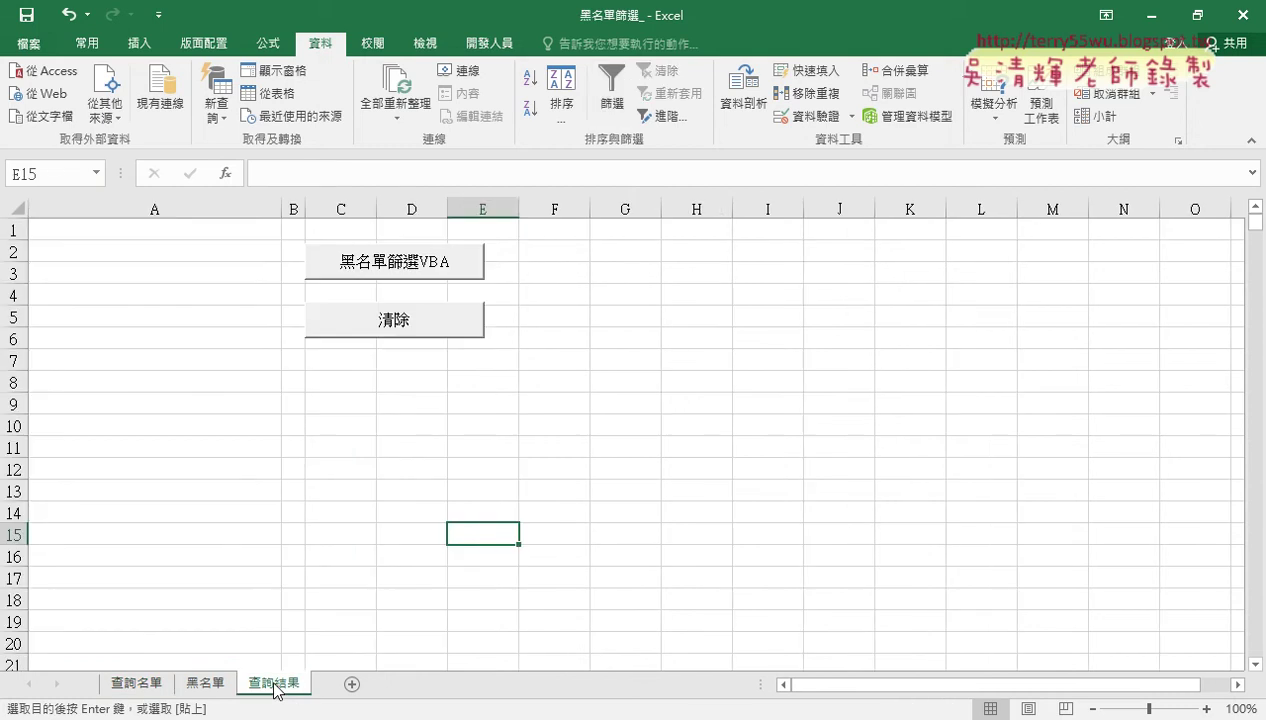
click(228, 231)
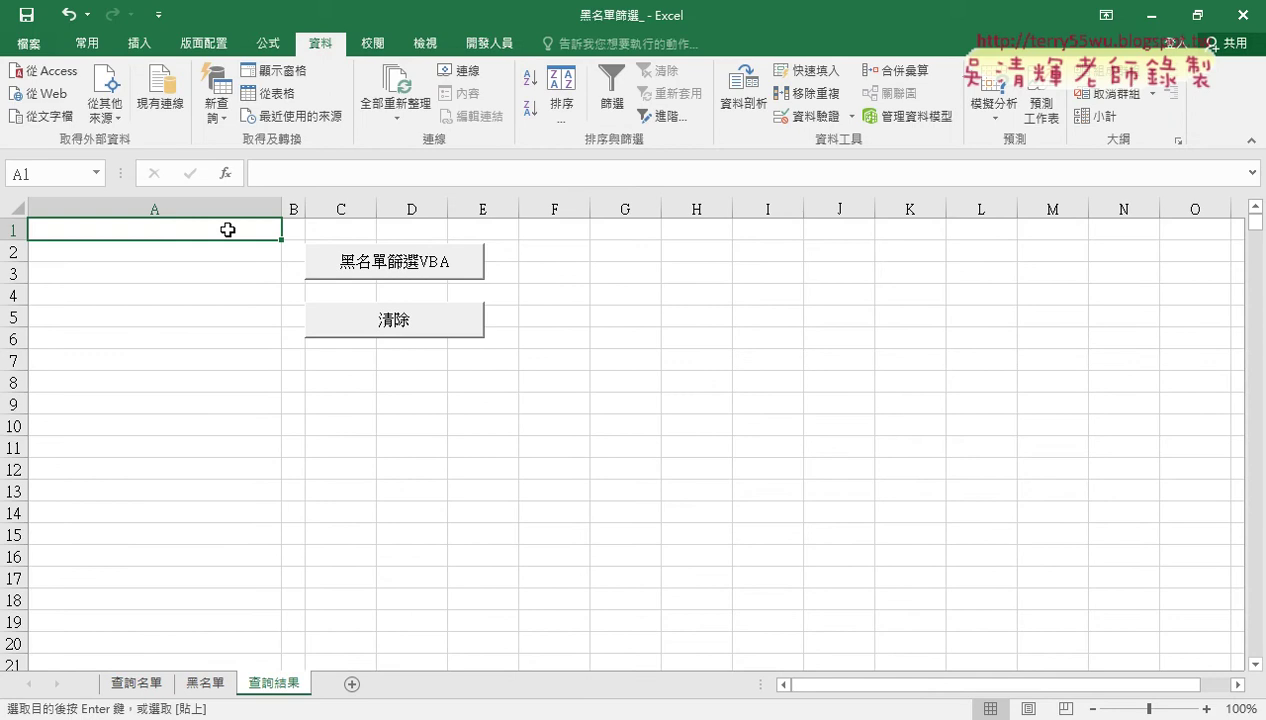
key(ctrl+v)
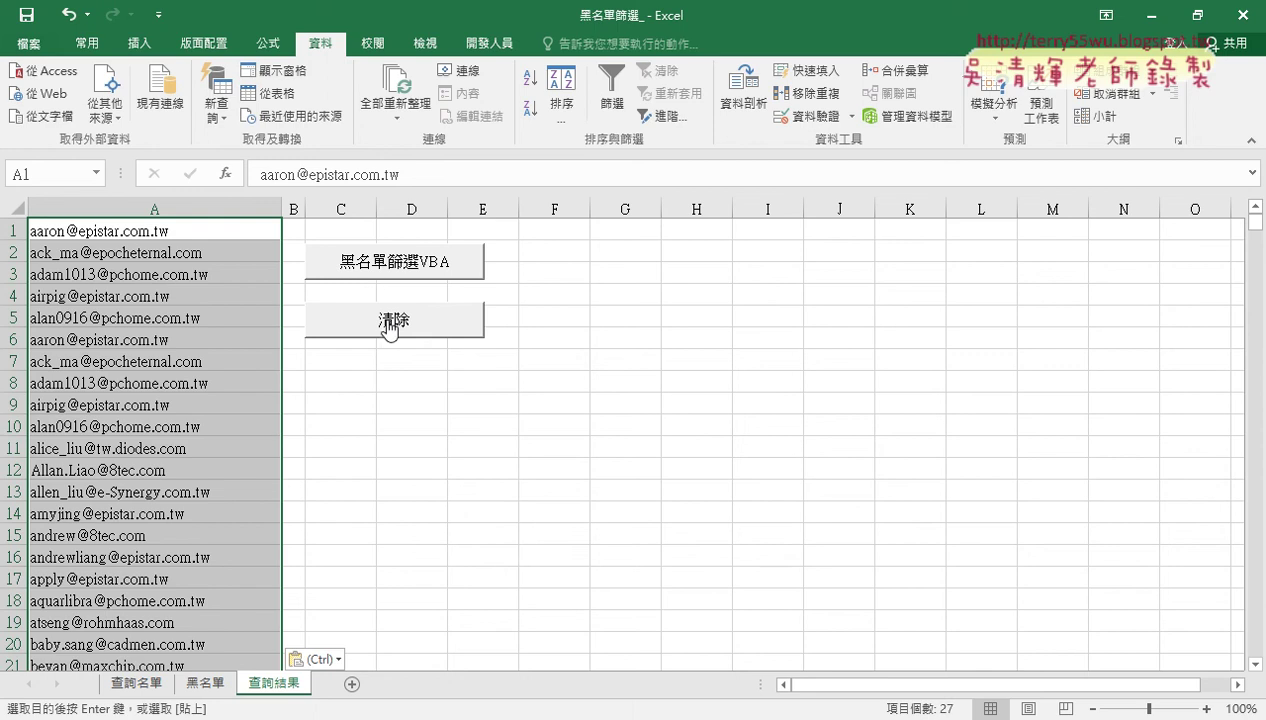
click(467, 380)
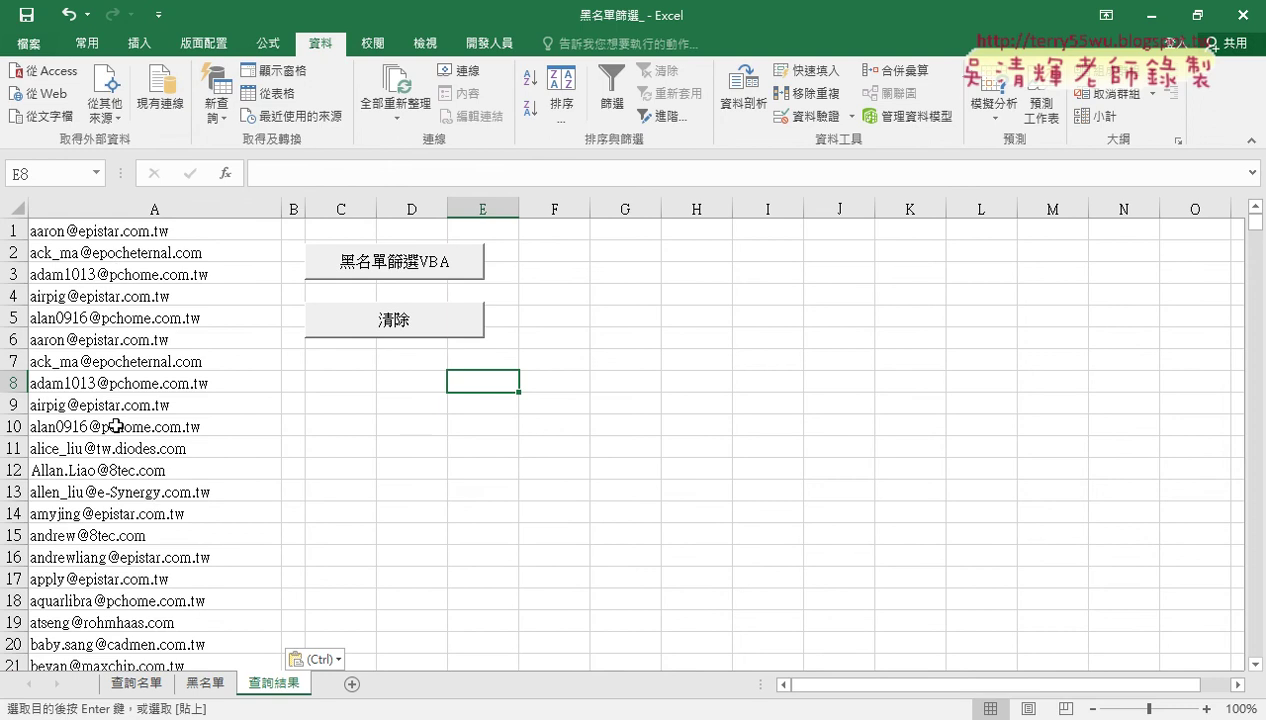
Remove the 27 pasted e-mails using the sheet's 清除 button
click(386, 328)
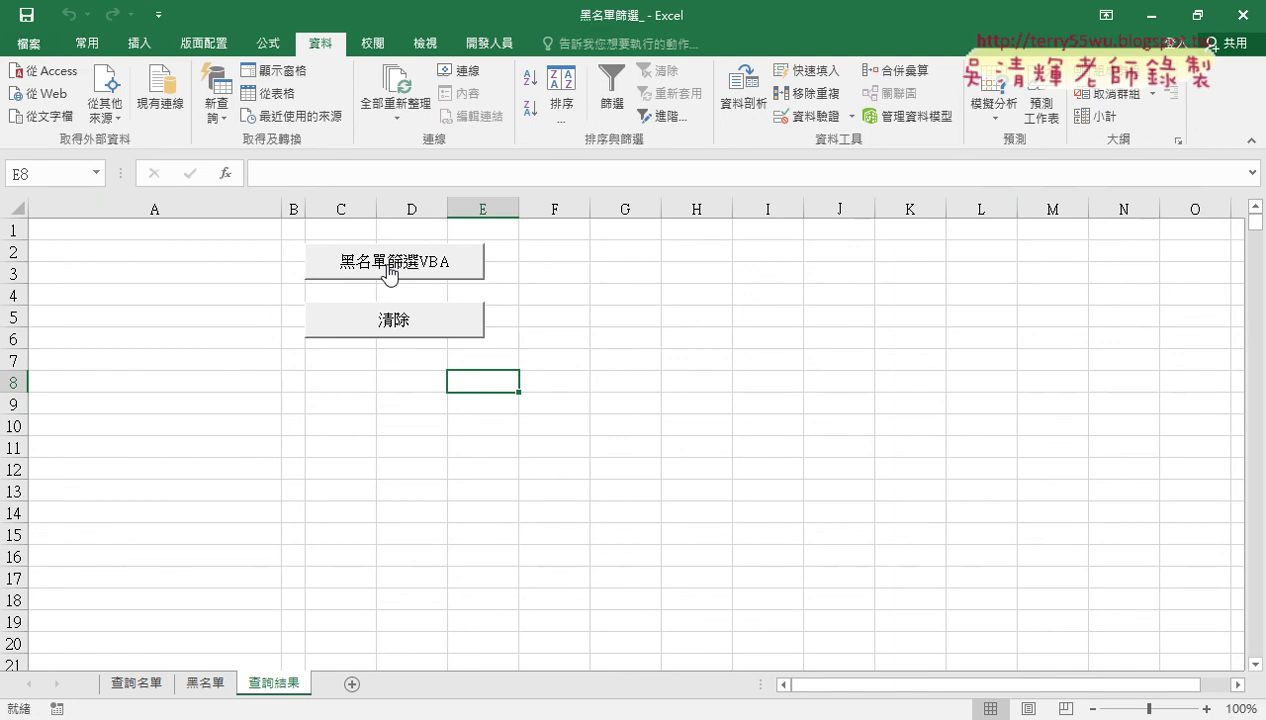
Run the 黑名單篩選VBA macro, then inspect the filtered 查詢名單 sheet
click(389, 268)
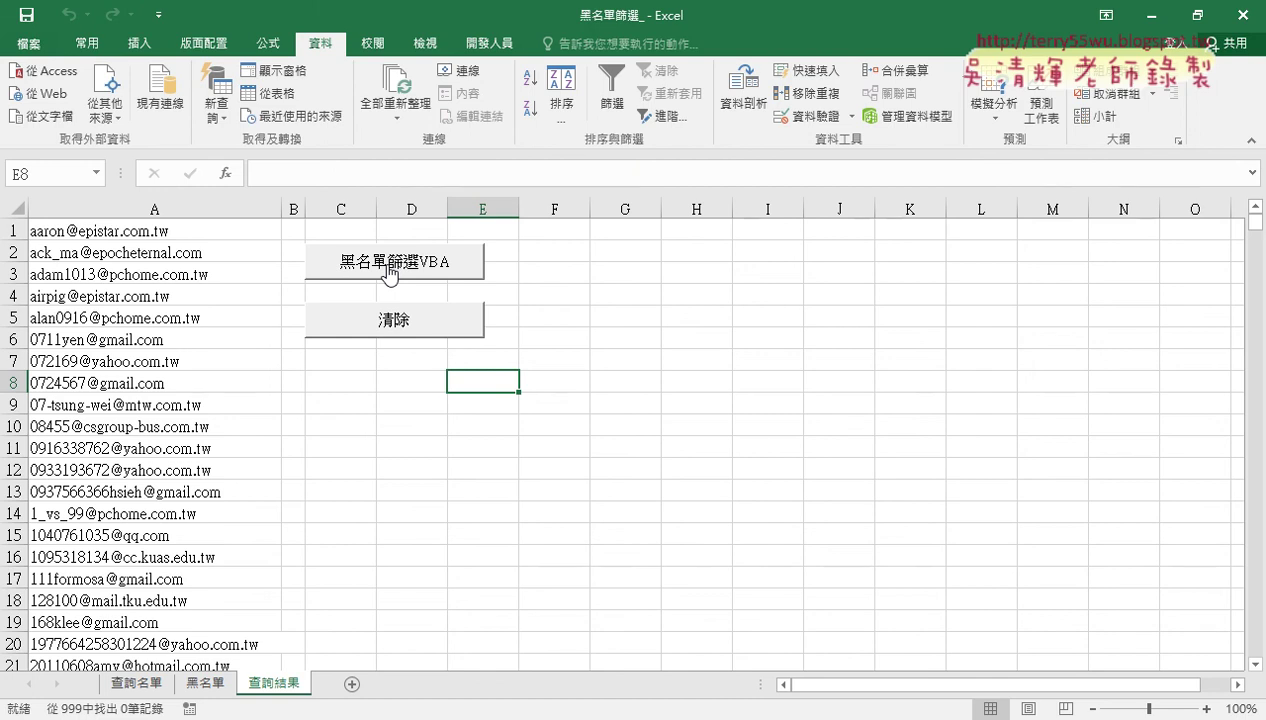
click(134, 690)
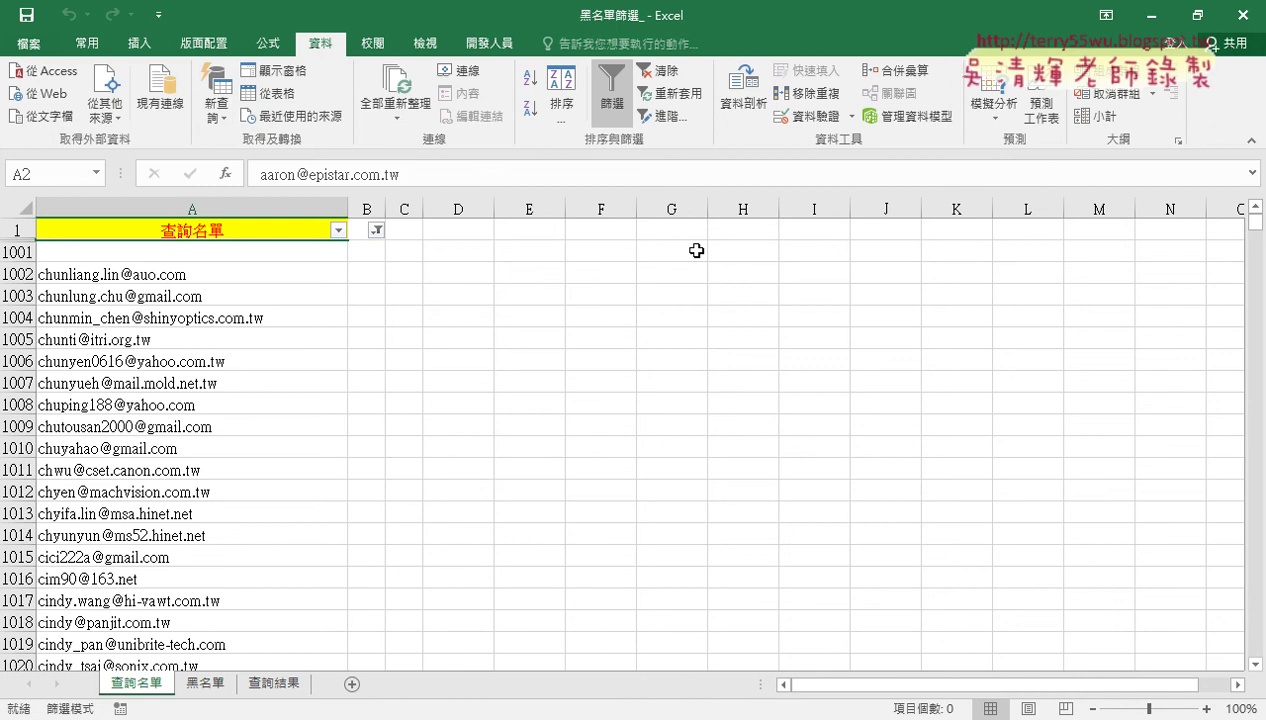
Compare the two sheets, then clear 查詢結果 with 清除 and rerun 黑名單篩選VBA
click(368, 252)
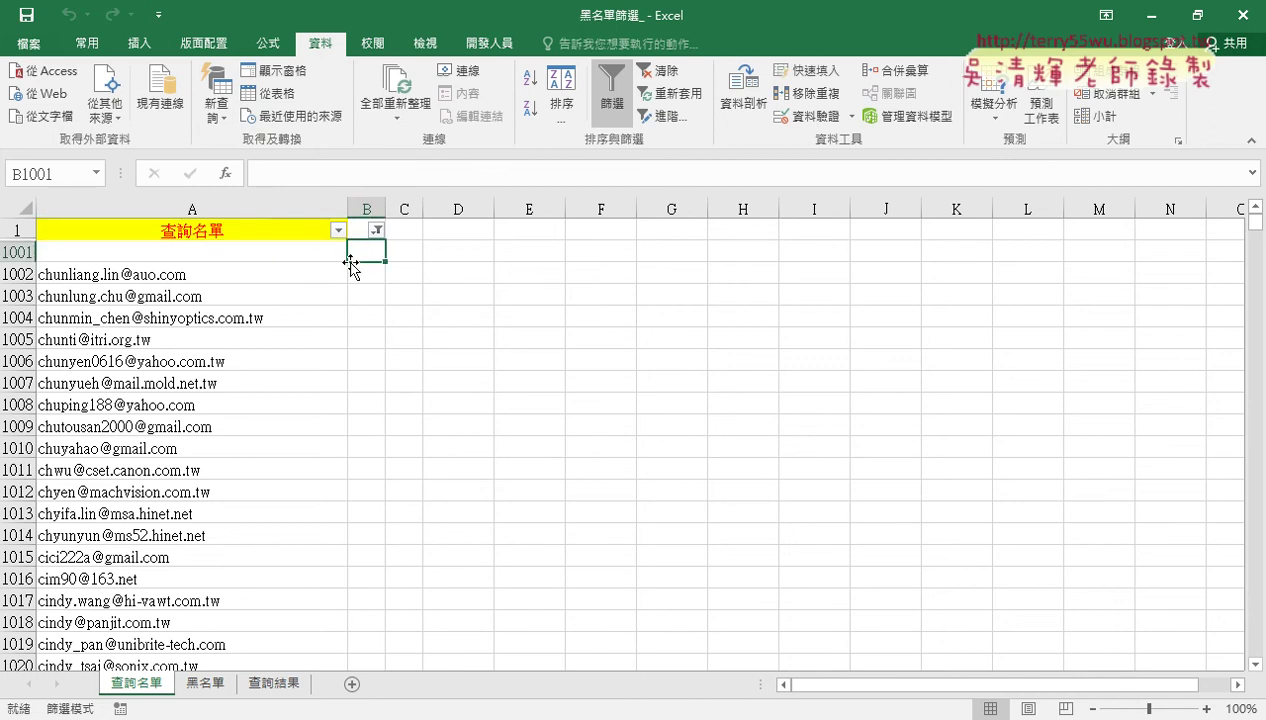
click(262, 685)
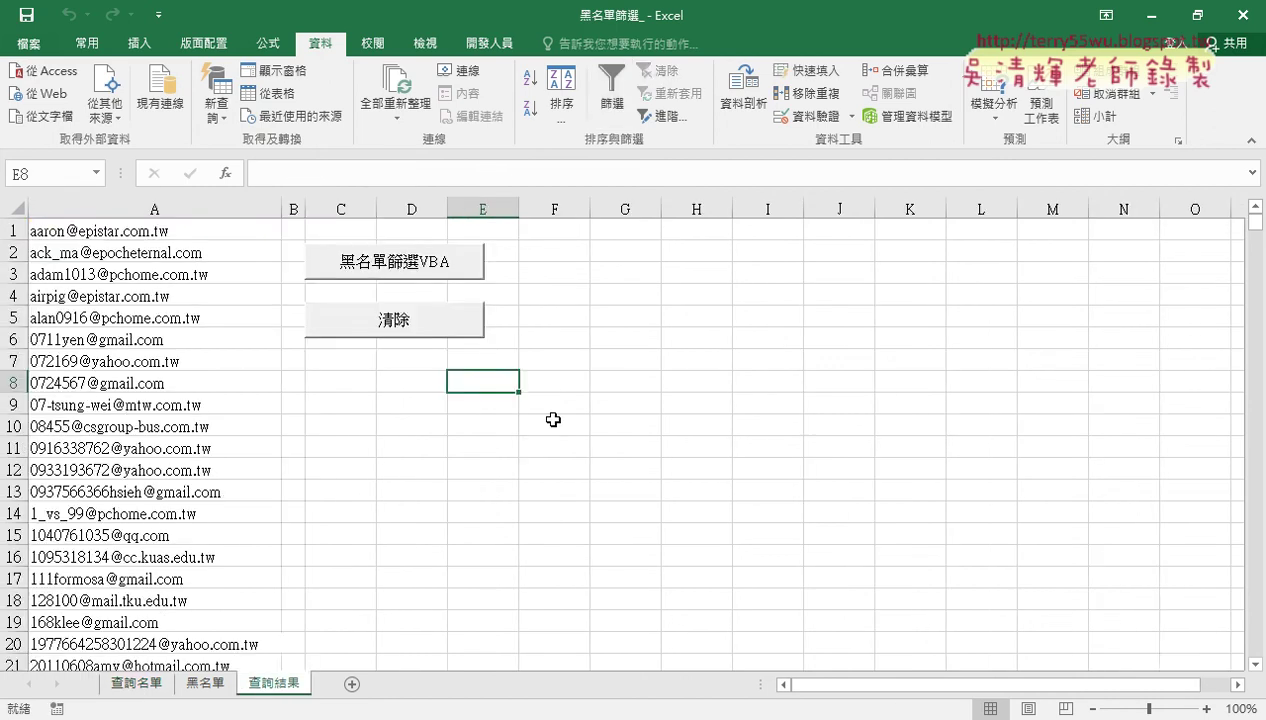
click(145, 686)
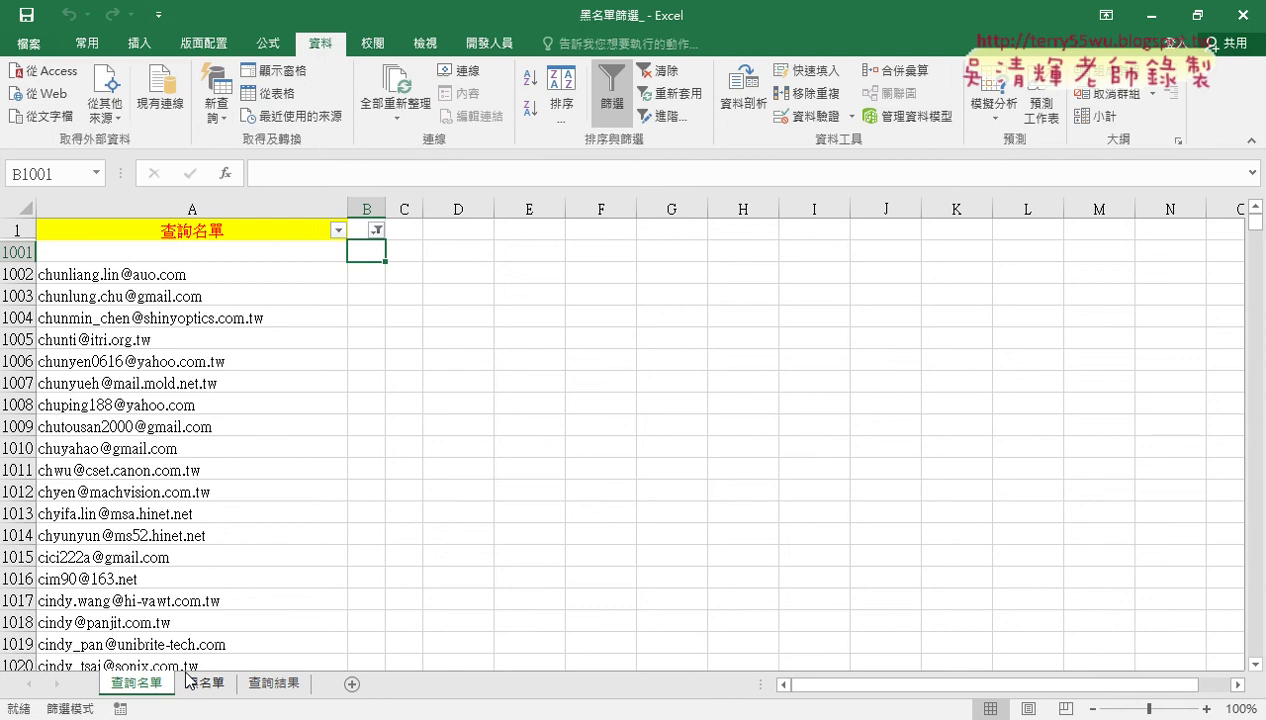
click(286, 686)
click(128, 686)
click(272, 683)
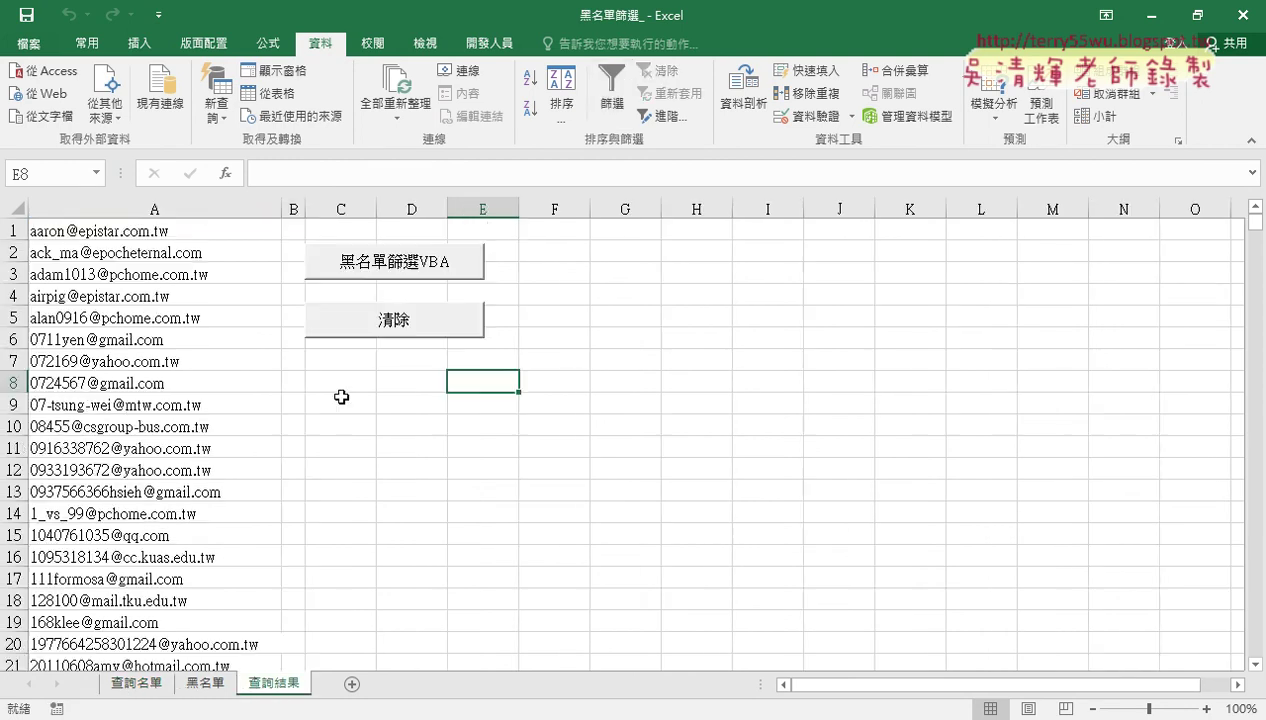
click(372, 330)
click(372, 268)
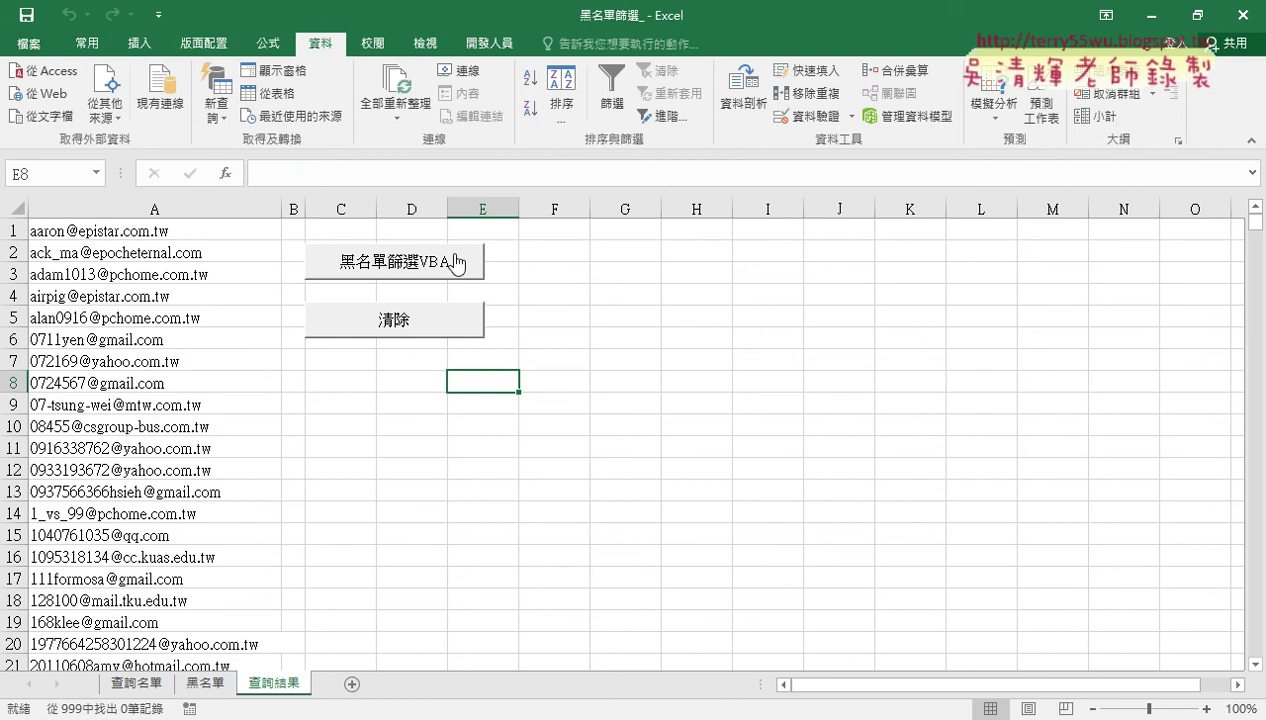
Turn off the filter on the 查詢名單 sheet so all rows show again
click(430, 318)
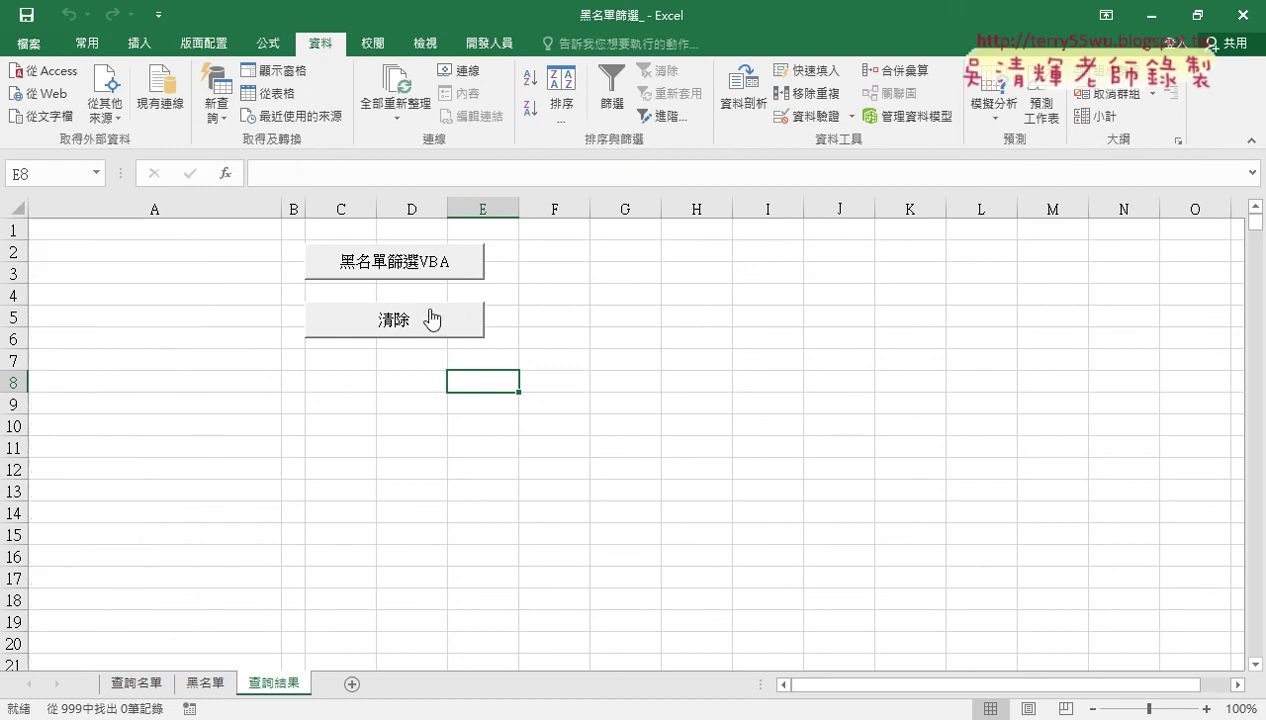
click(205, 684)
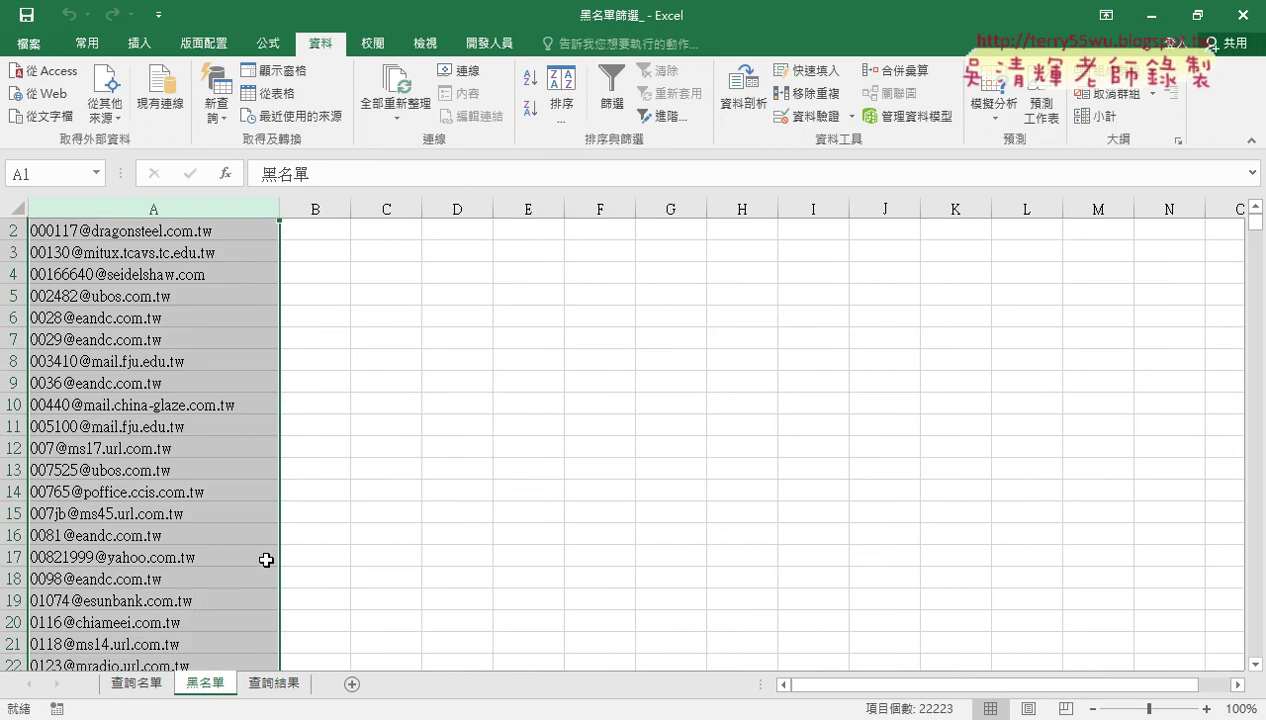
click(137, 683)
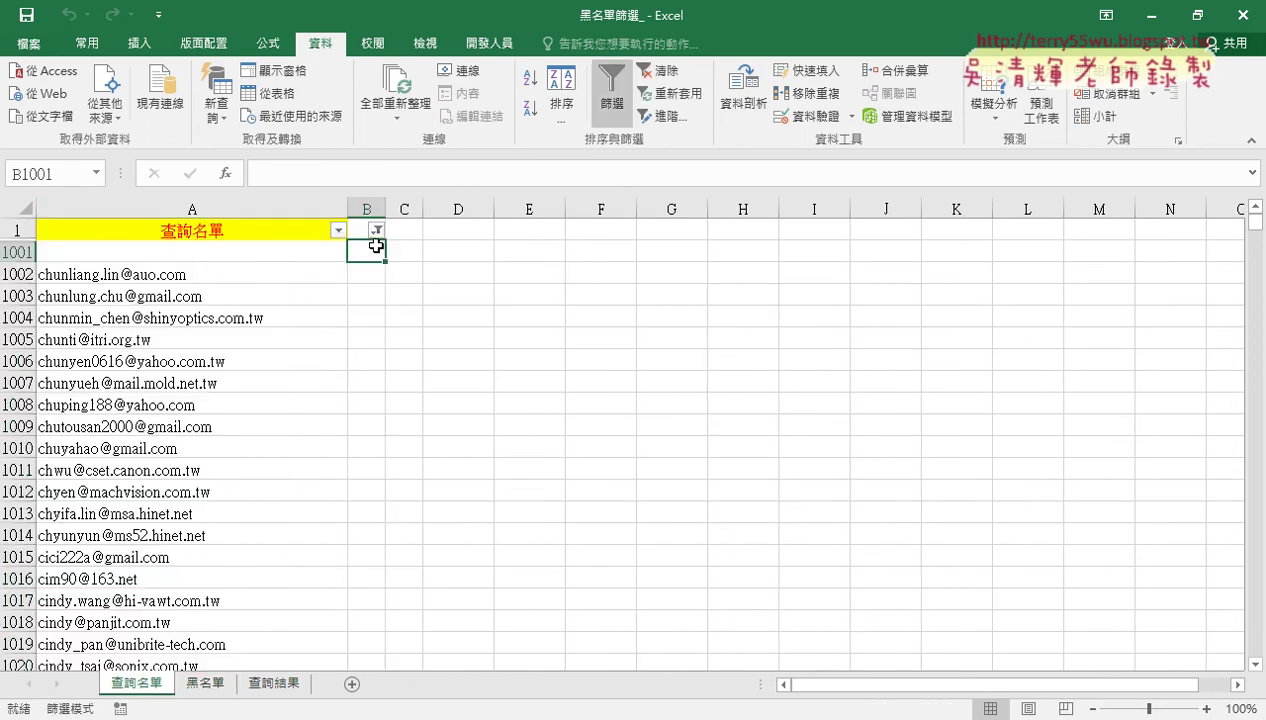
click(610, 95)
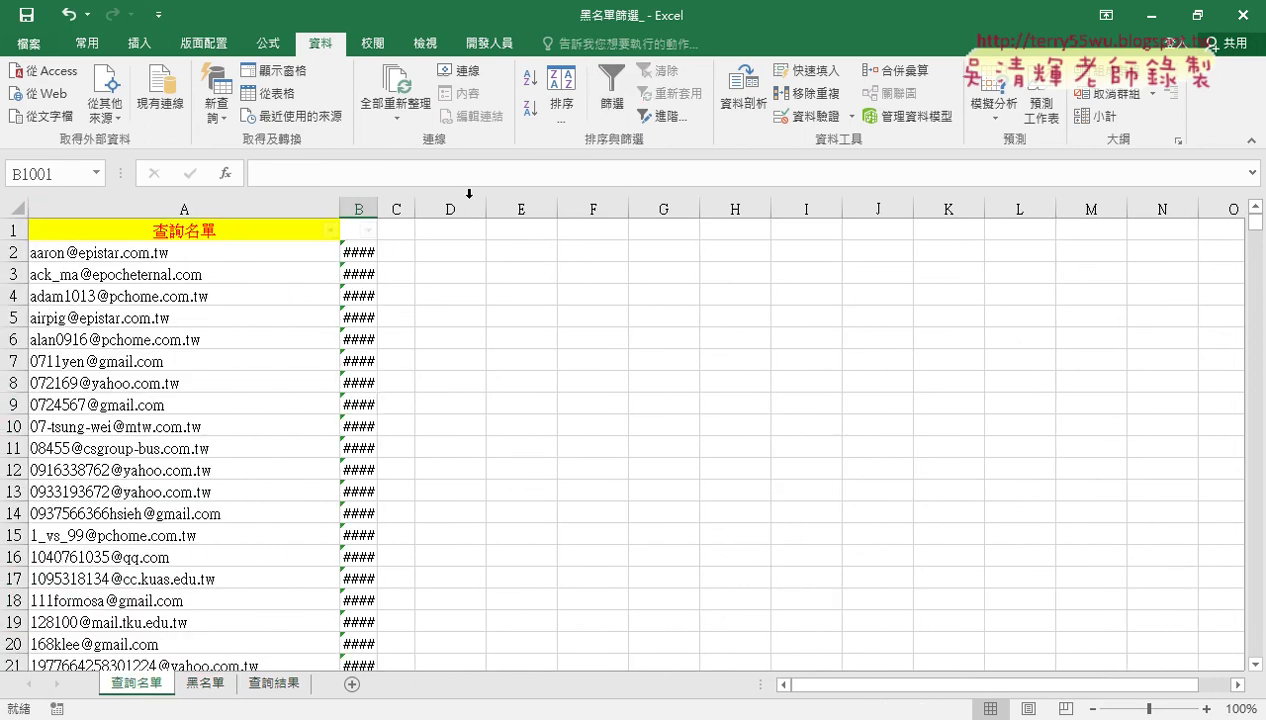
Clear the old match counts from column B and select cell B2
click(358, 209)
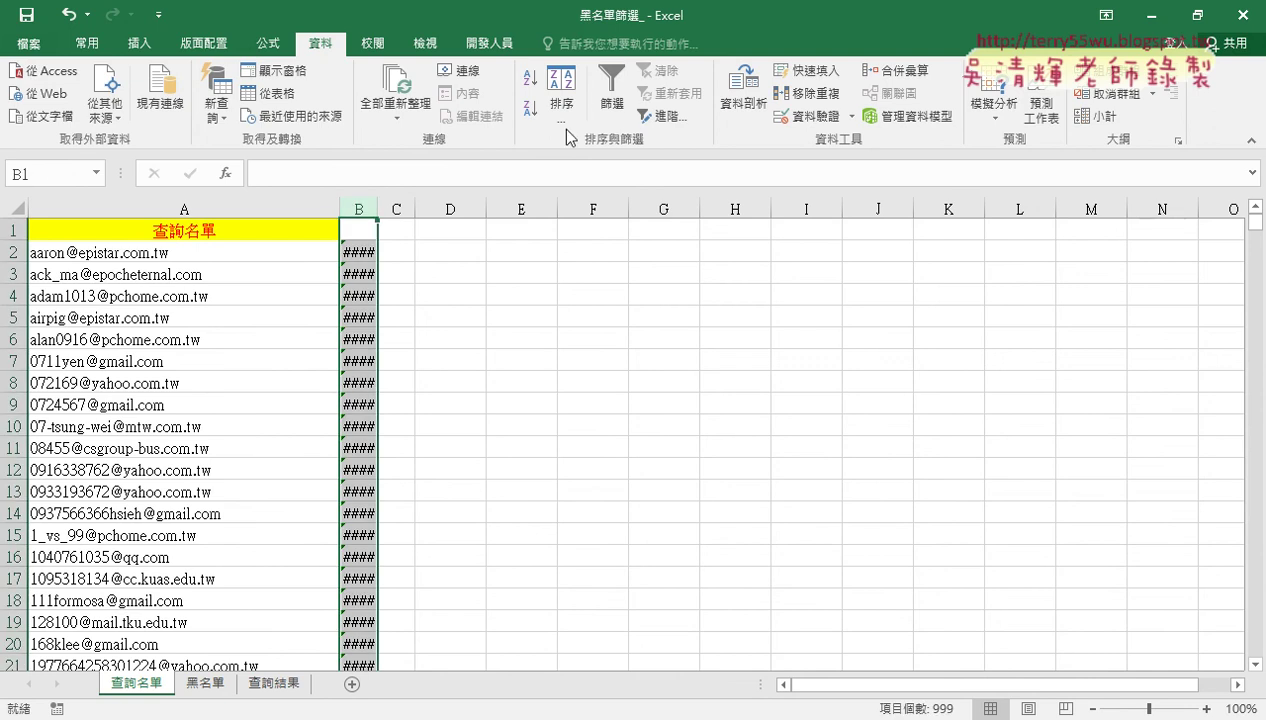
key(Delete)
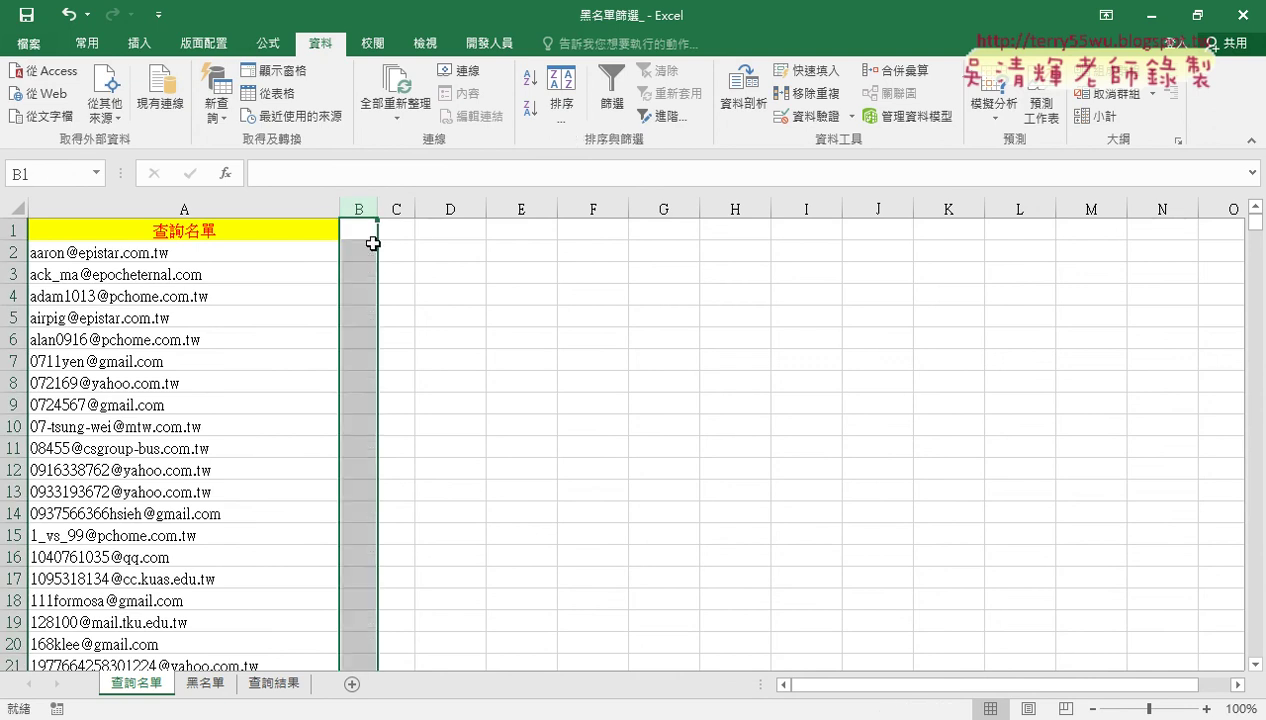
click(350, 250)
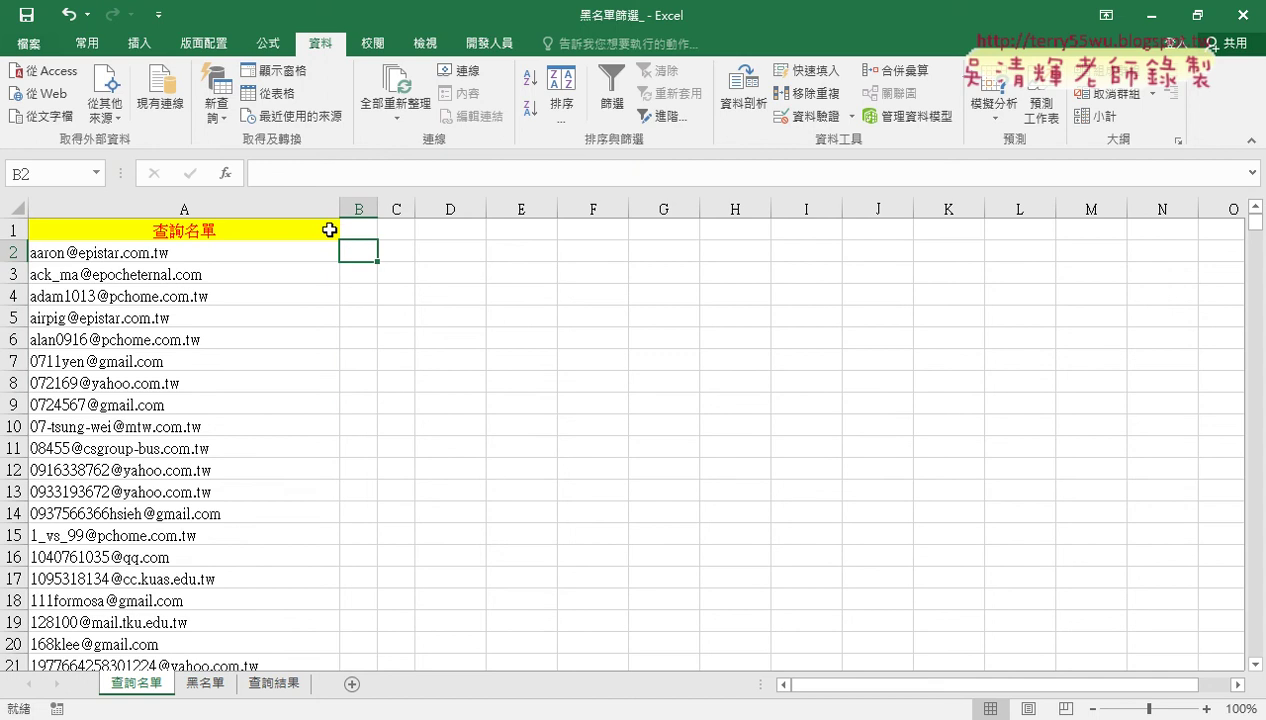
Insert COUNTIF in B2 with range 黑名單!A2:A22223 and criteria A2
click(226, 173)
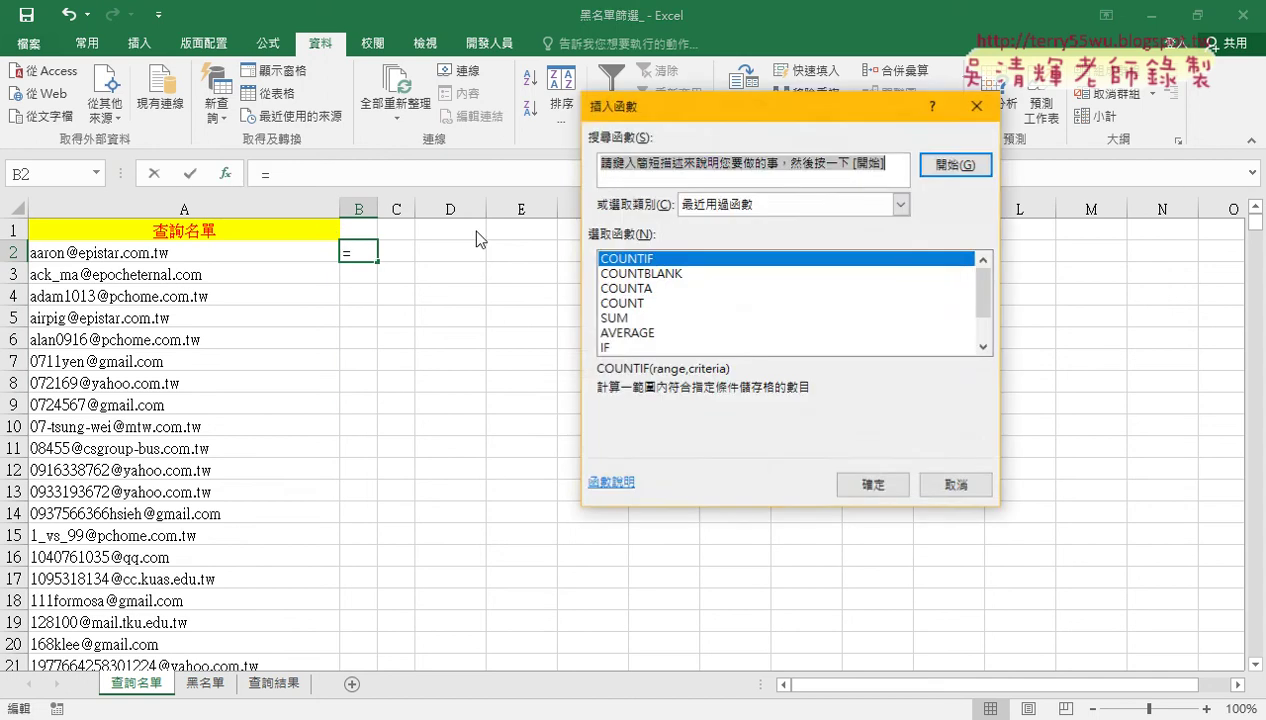
click(886, 484)
click(884, 468)
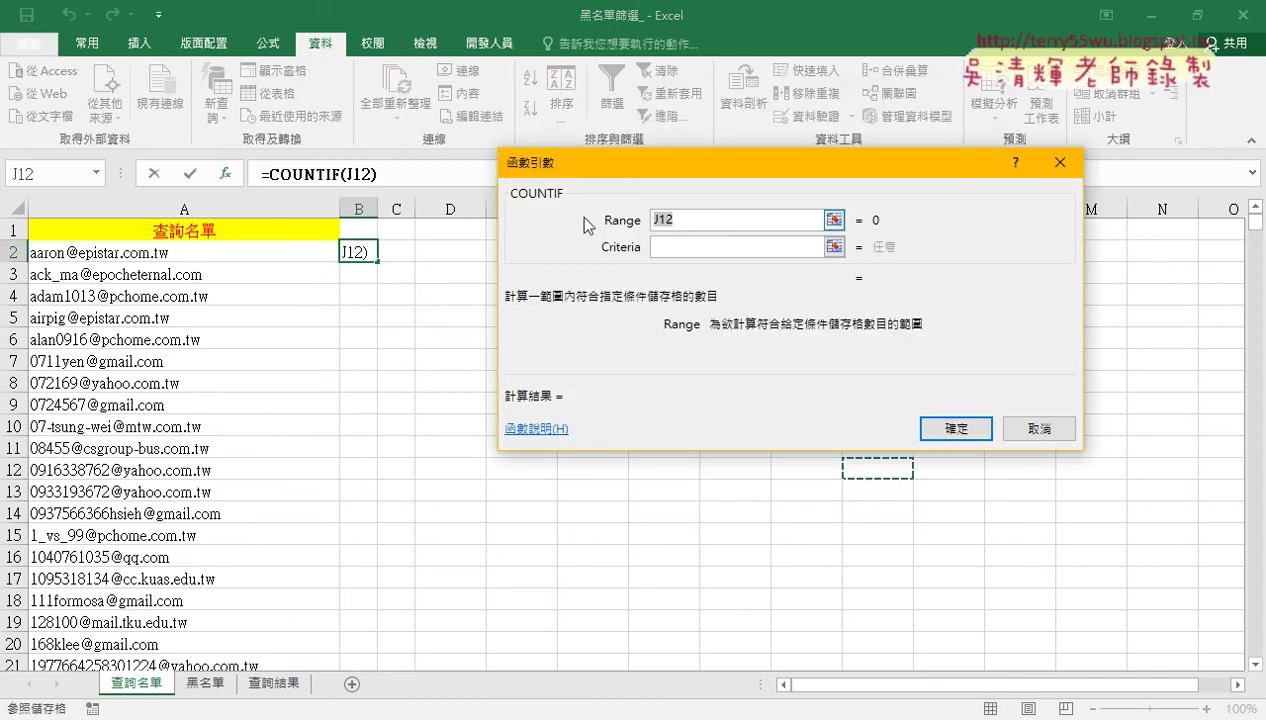
click(205, 683)
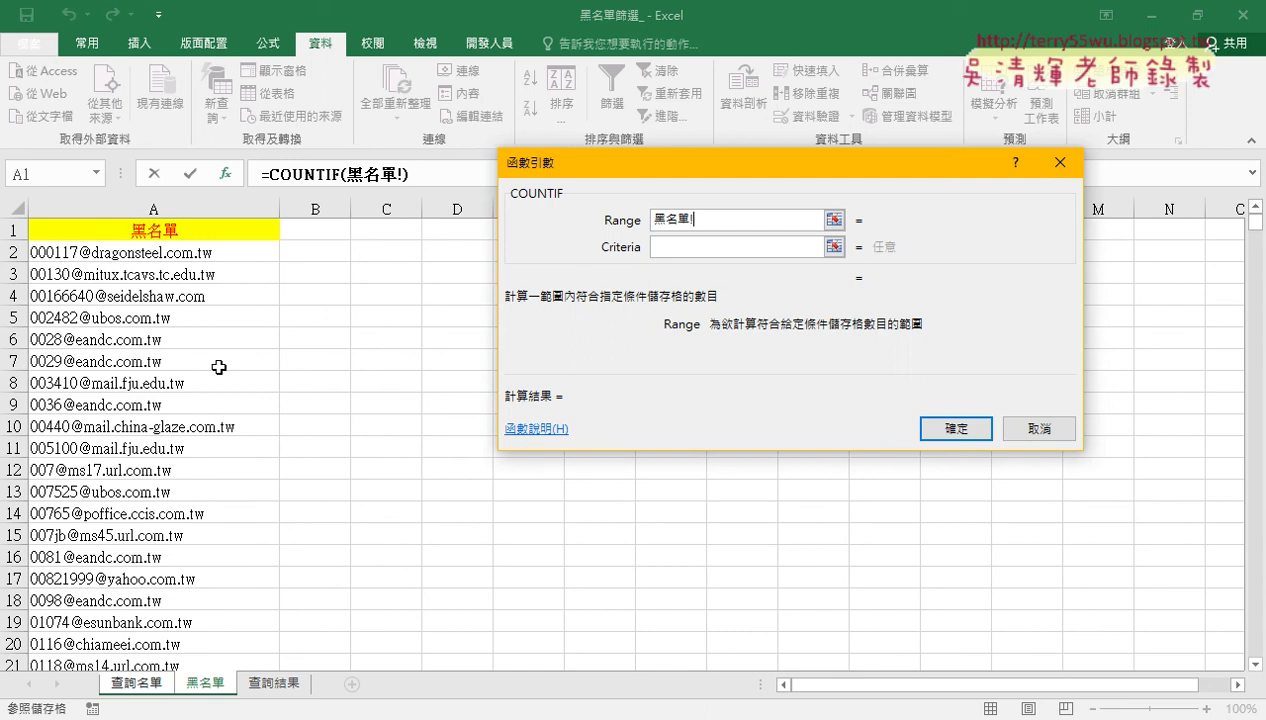
click(191, 256)
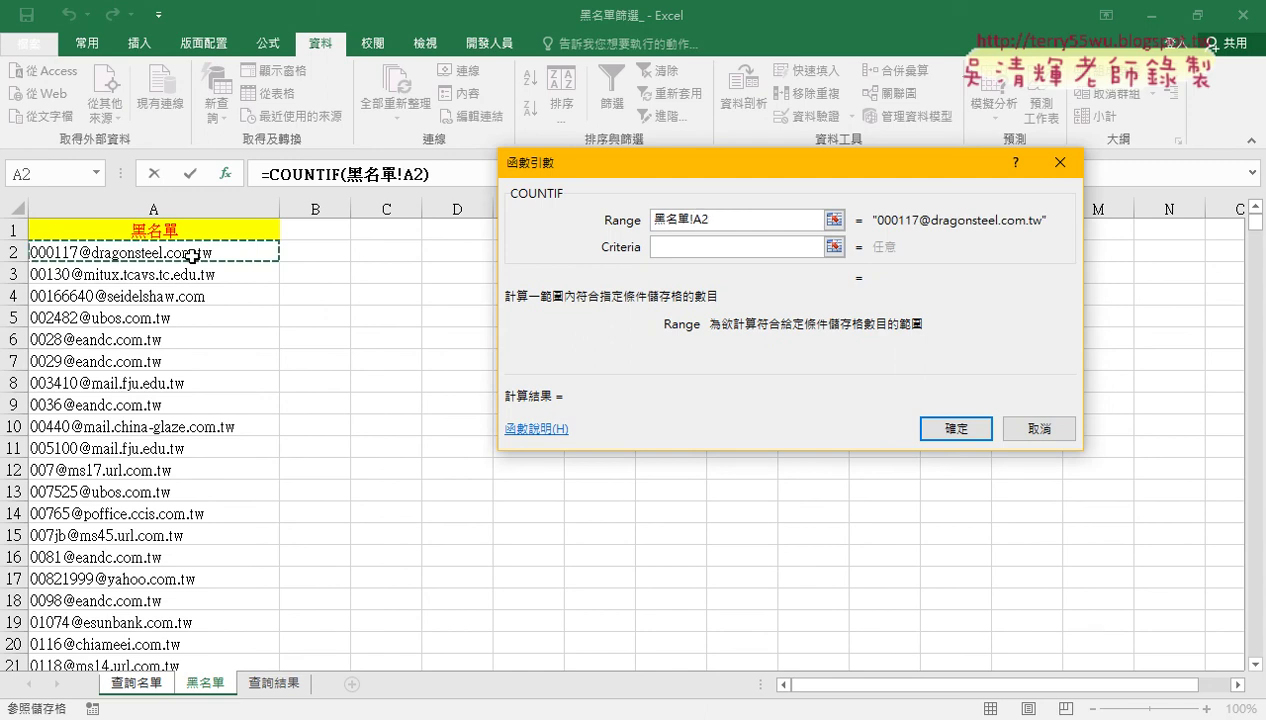
key(ctrl+shift+Down)
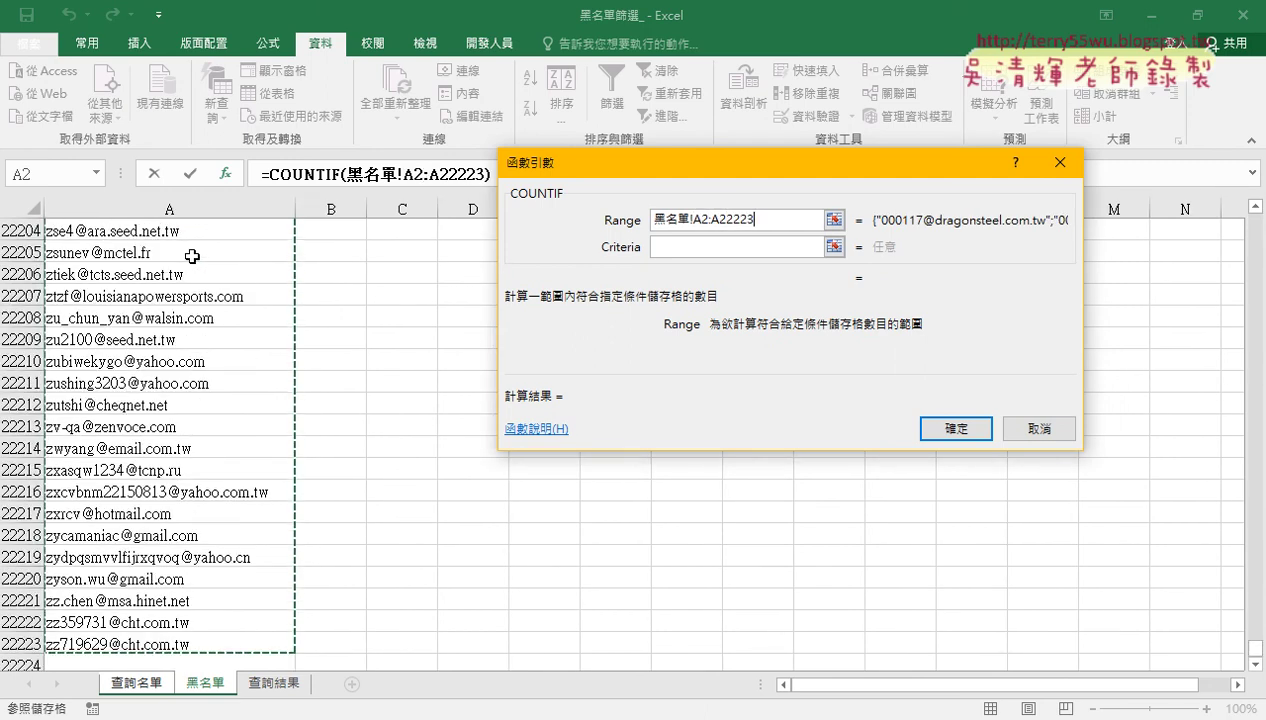
click(810, 246)
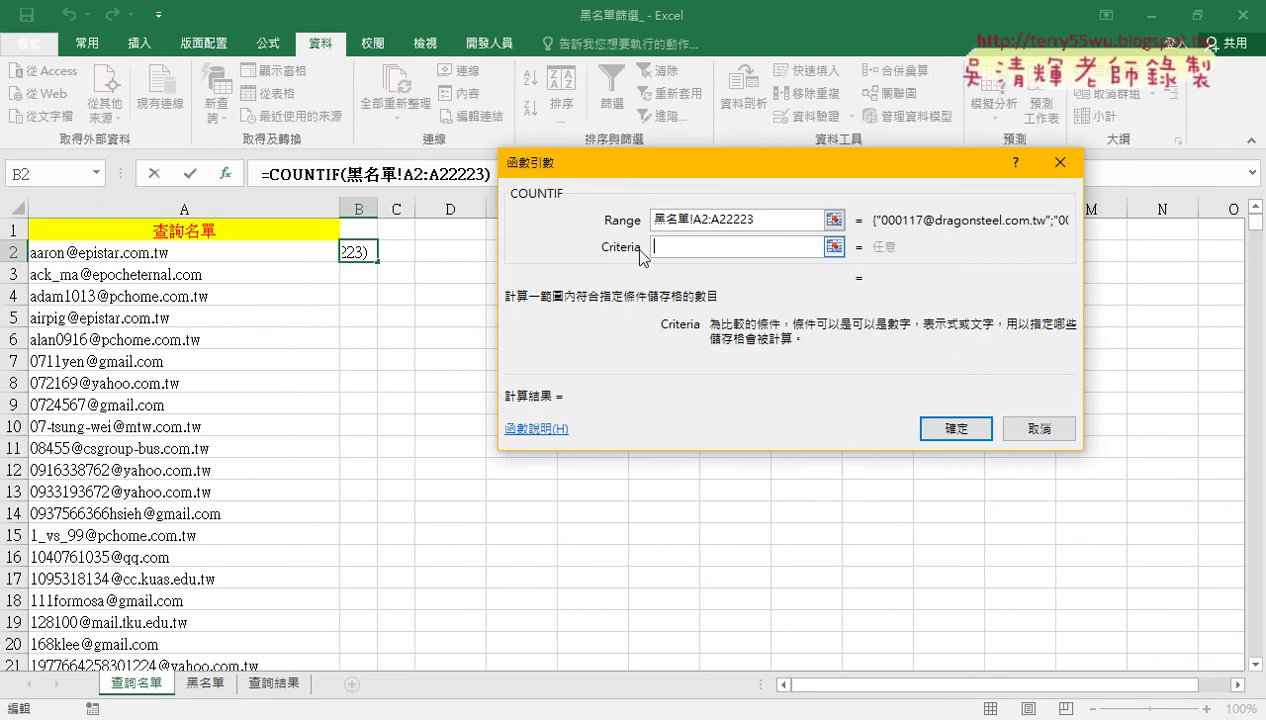
click(148, 256)
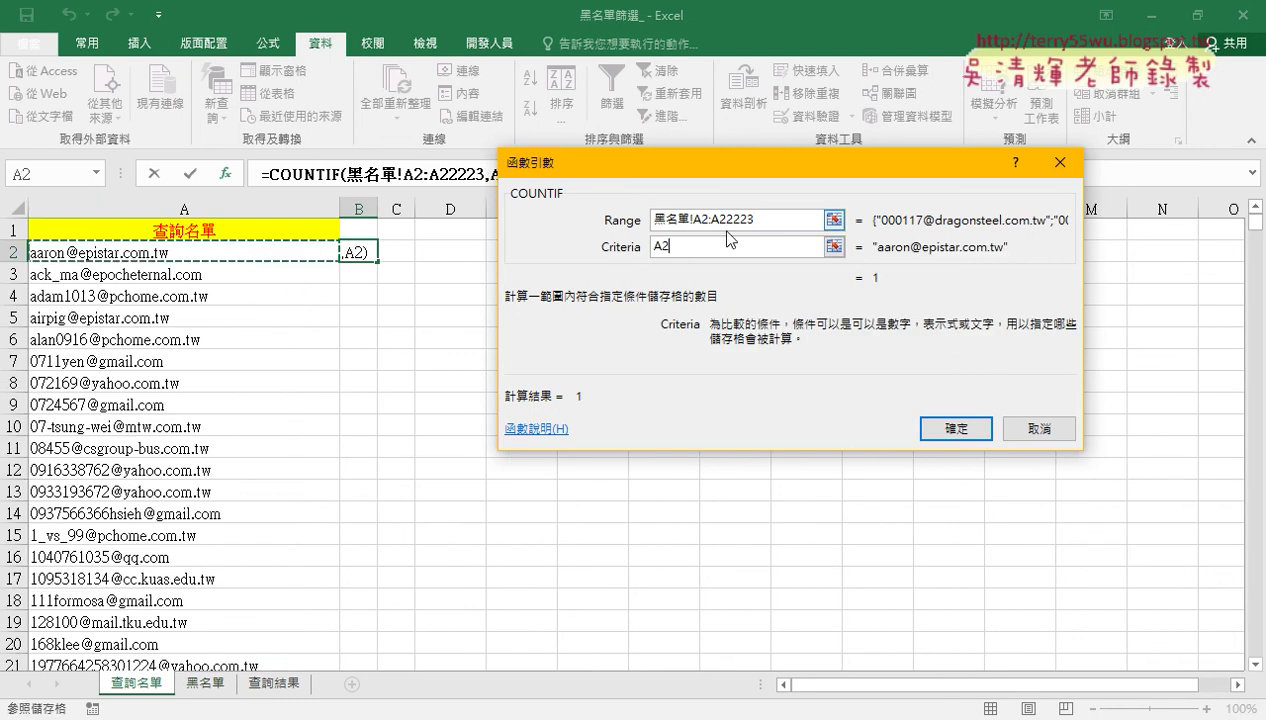
Lock the range as 黑名單!A$2:A$22223, confirm, and fill the formula down column B
click(702, 220)
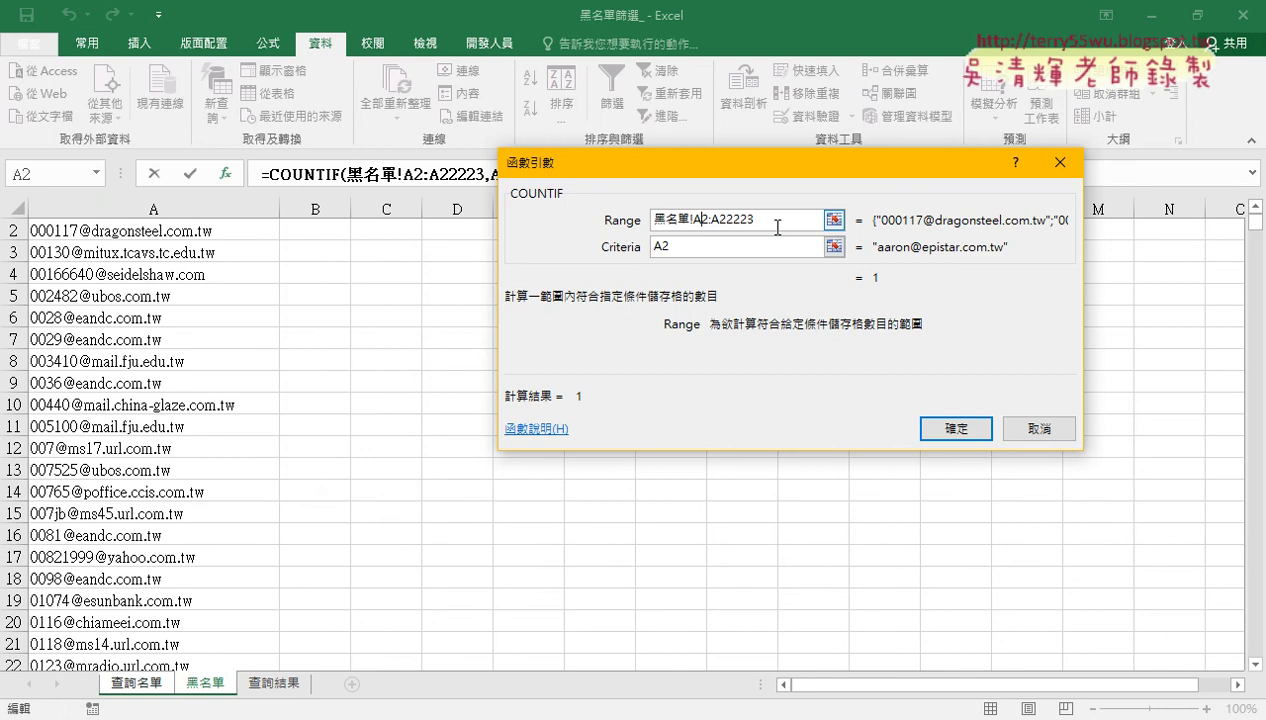
text($)
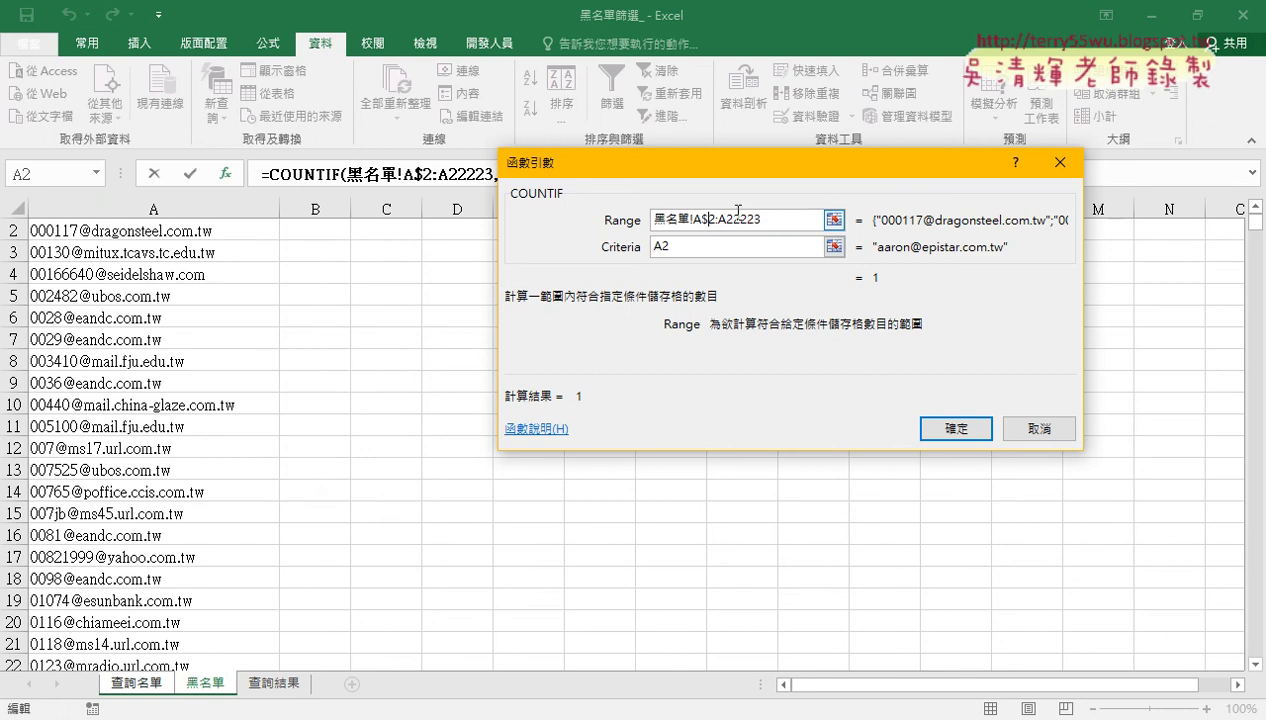
click(725, 219)
text($)
click(956, 428)
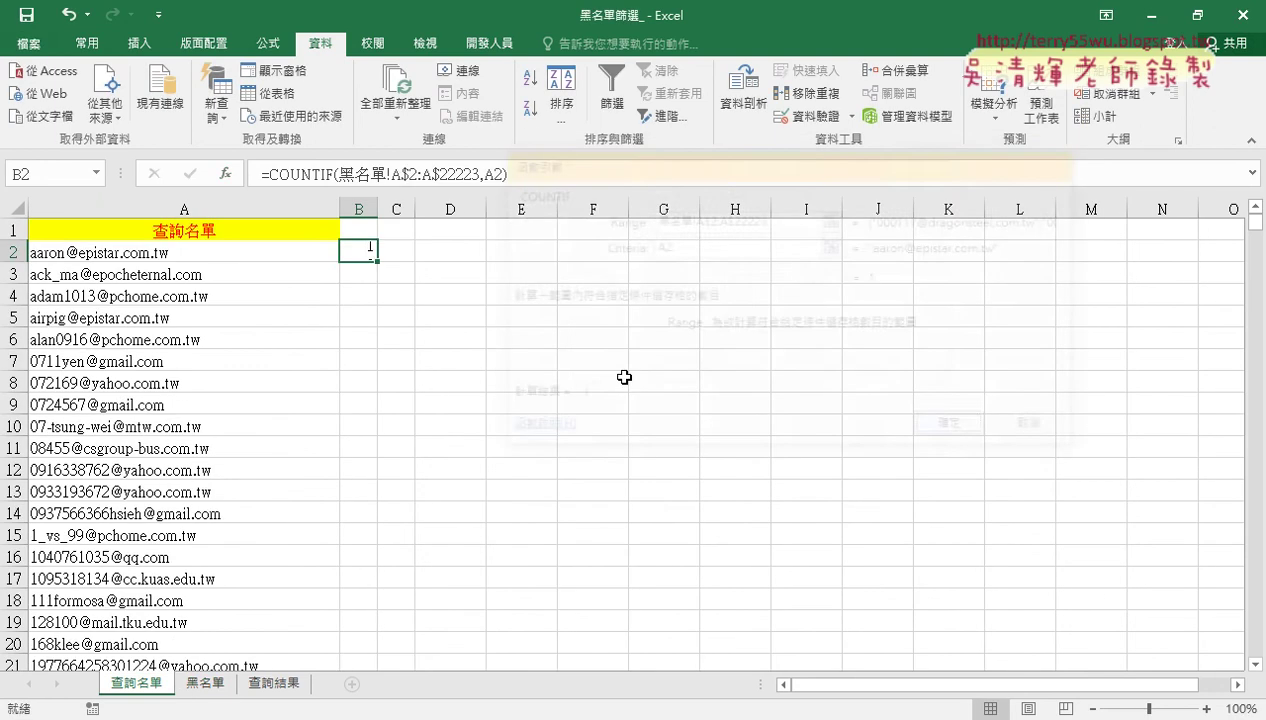
double_click(376, 259)
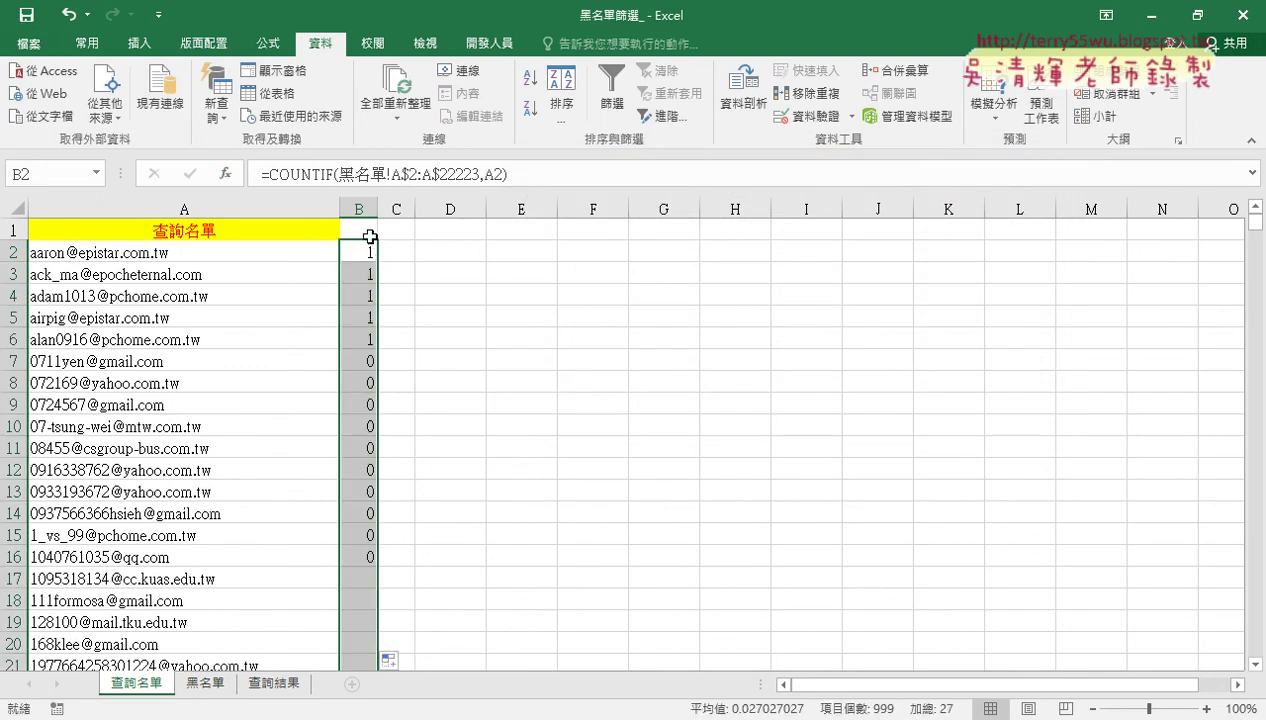
Filter the query list so column B shows only rows with count 1
click(364, 228)
click(611, 95)
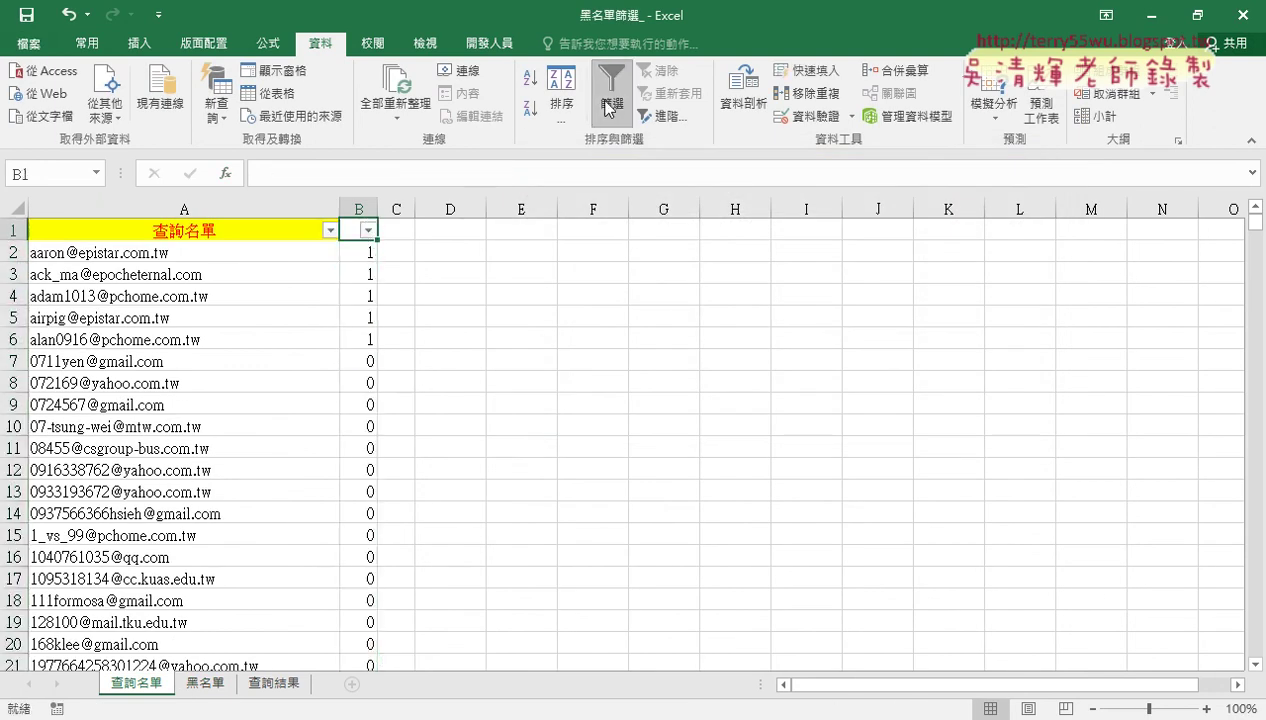
click(368, 230)
click(171, 422)
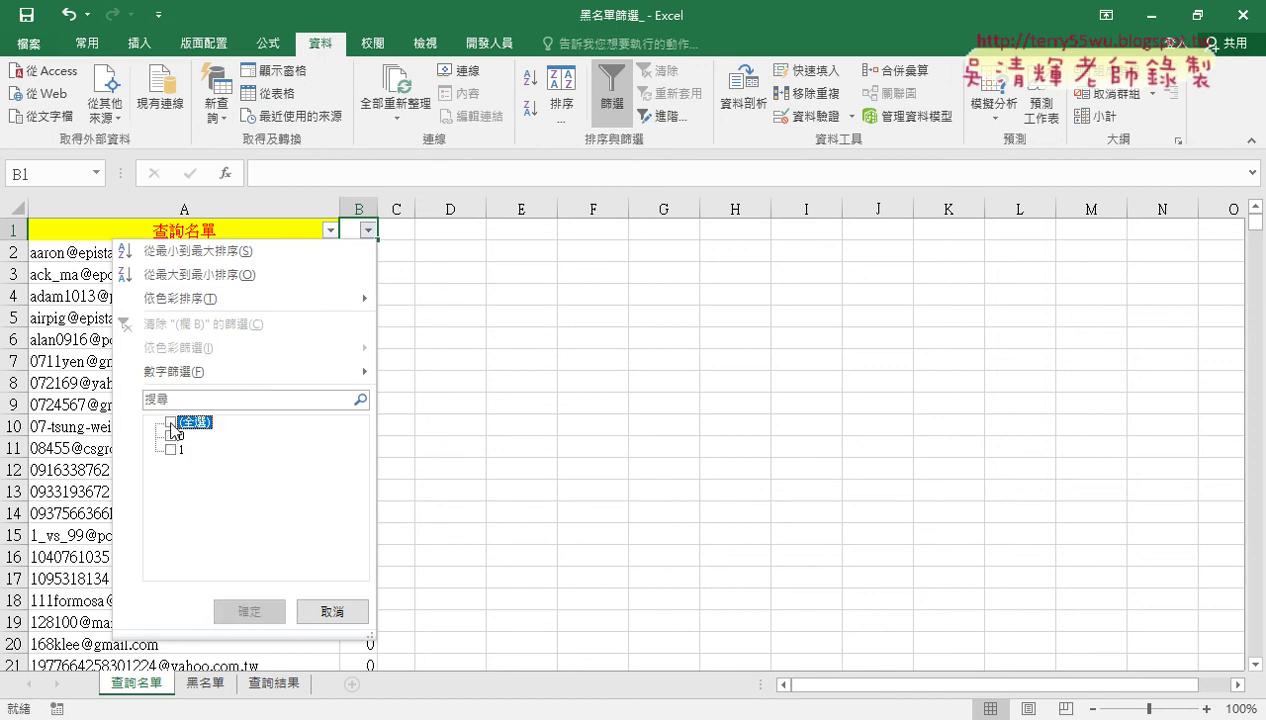
click(171, 449)
click(259, 615)
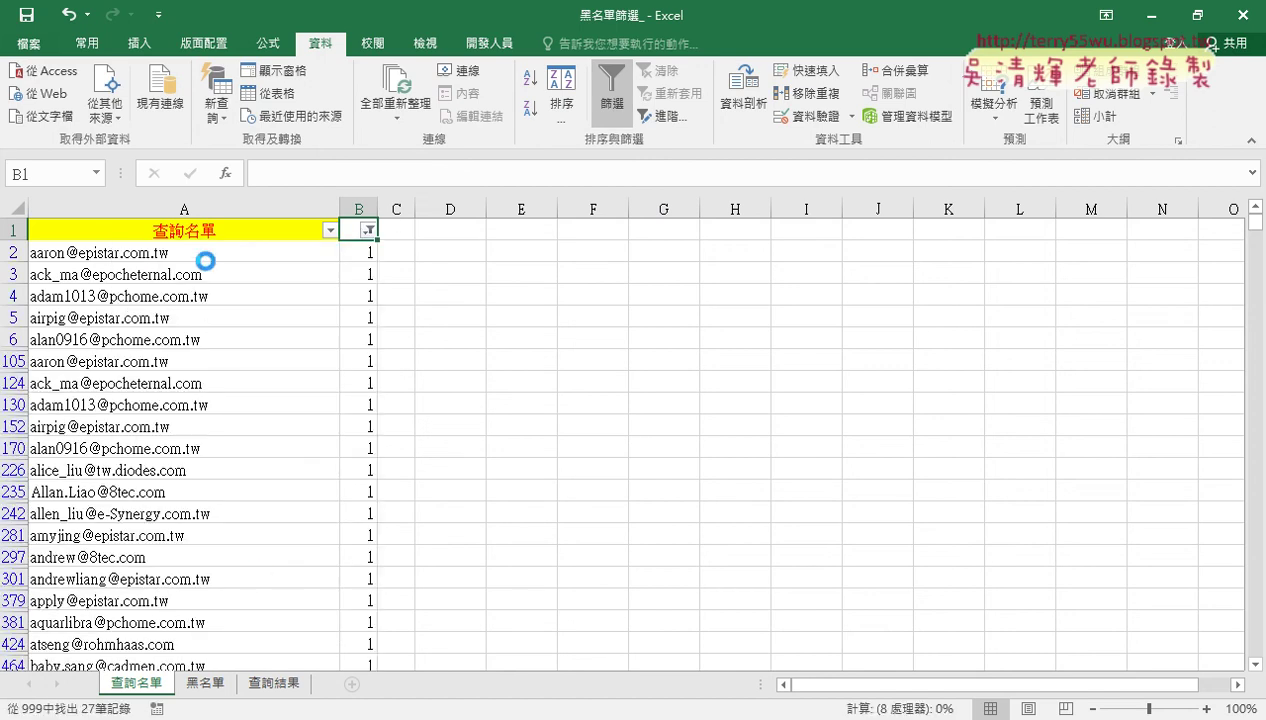
Copy the filtered emails from A2 down and paste them into 查詢結果 starting at A1
click(210, 253)
key(ctrl+shift+Down)
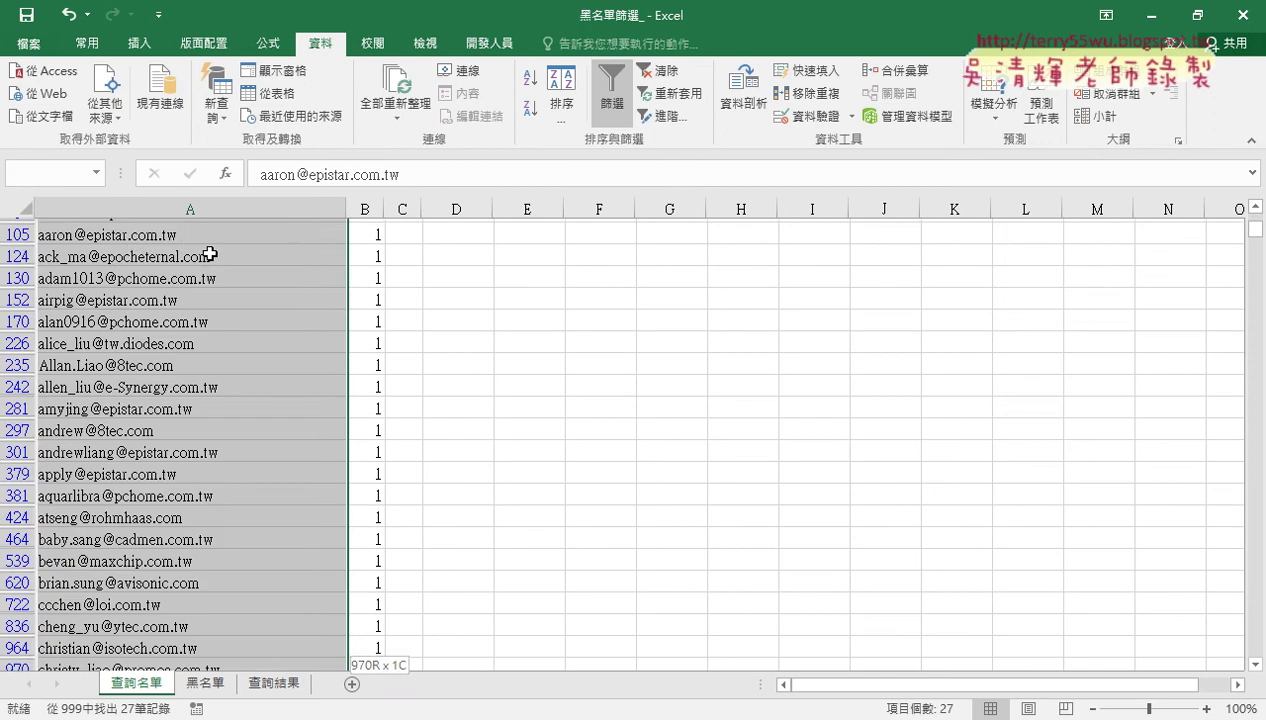
key(ctrl+c)
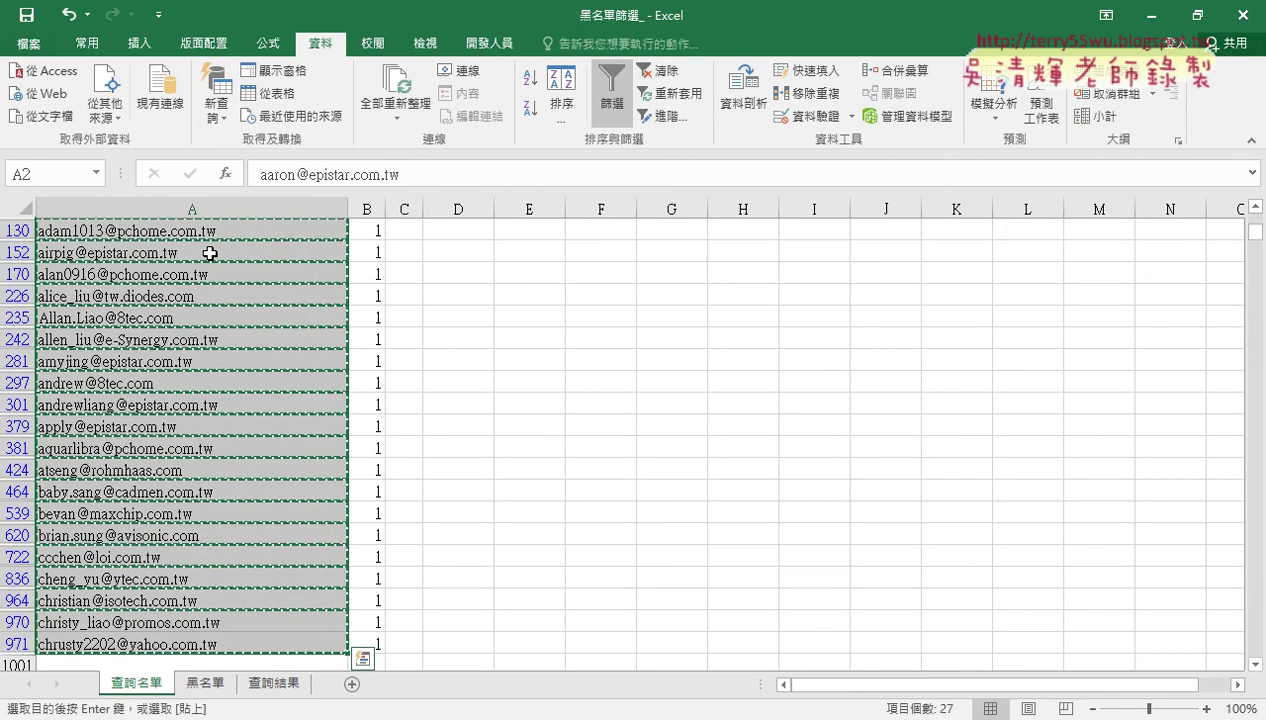
click(275, 686)
click(185, 223)
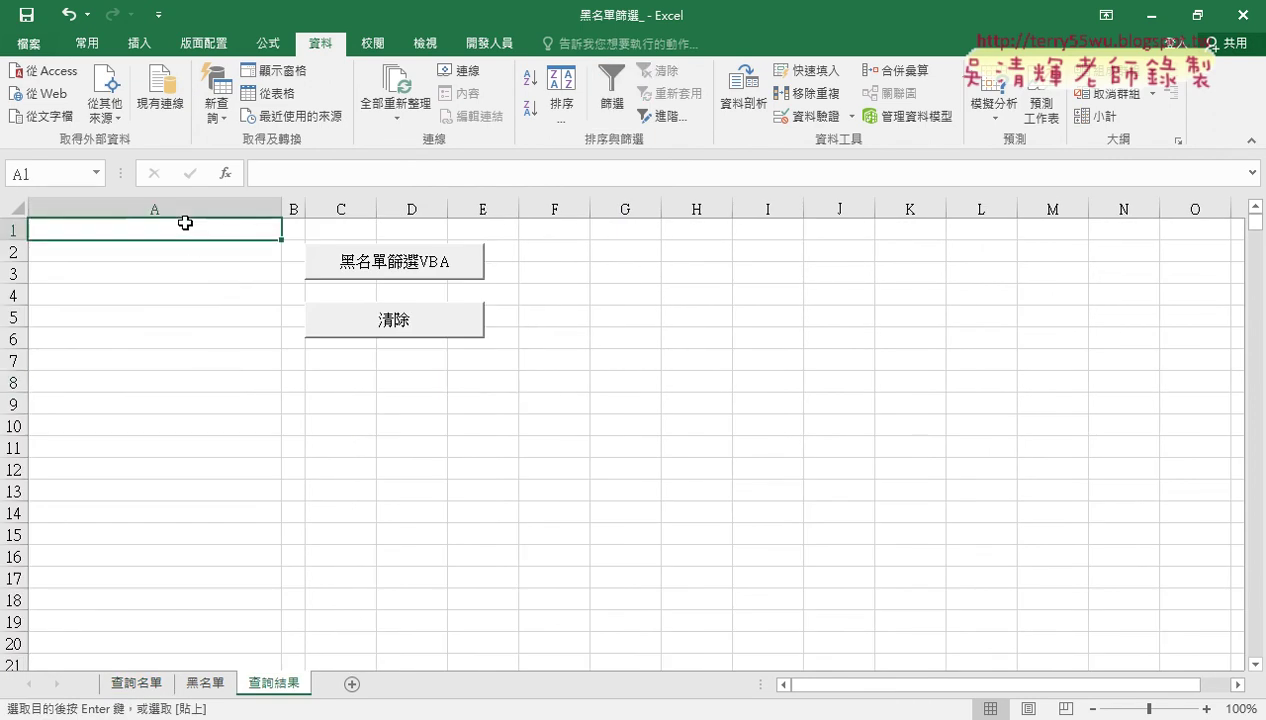
key(ctrl+v)
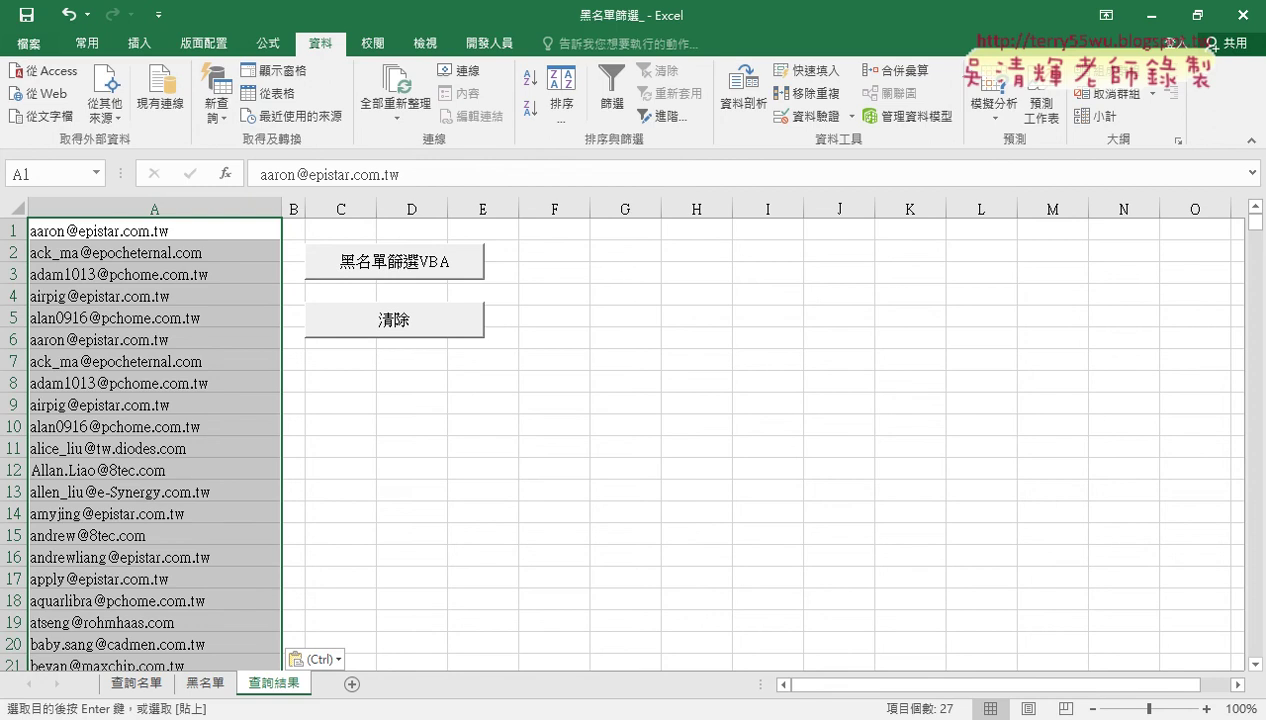
Bring the 黑名單篩選程式碼.docx document in Chrome to the front
mouse_move(330, 715)
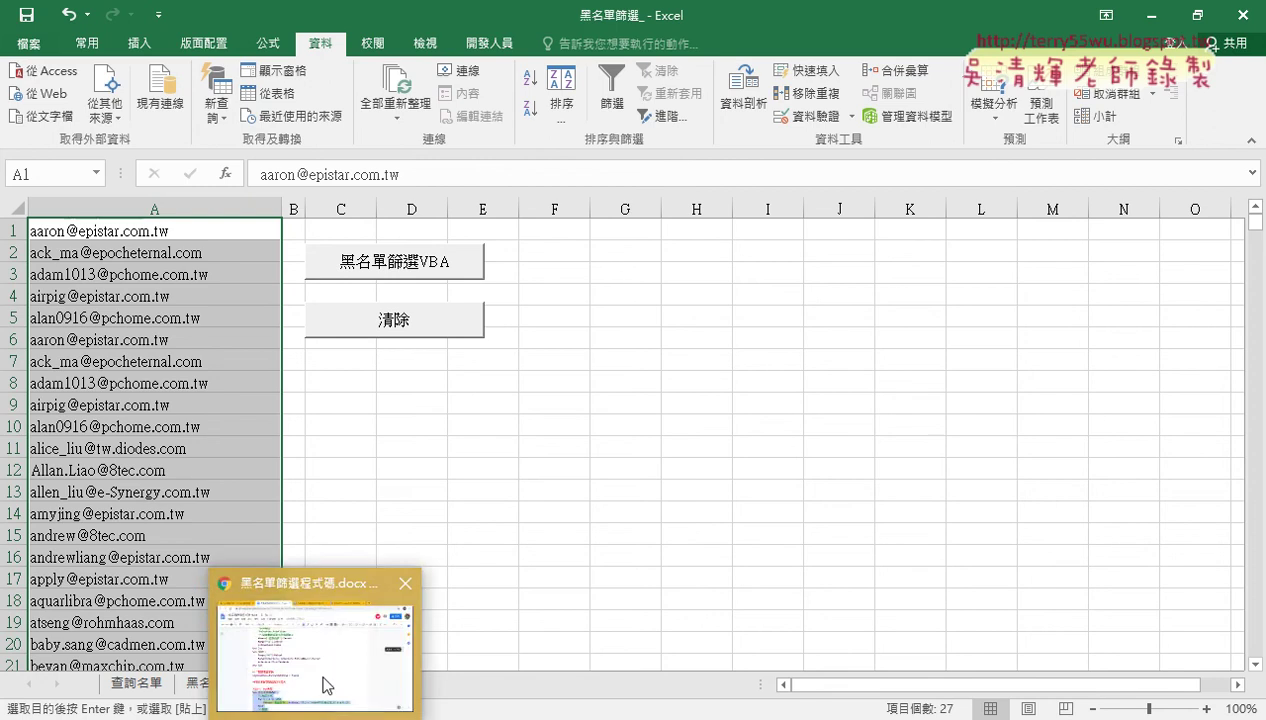
click(330, 685)
scroll(1130, 392, up, 5)
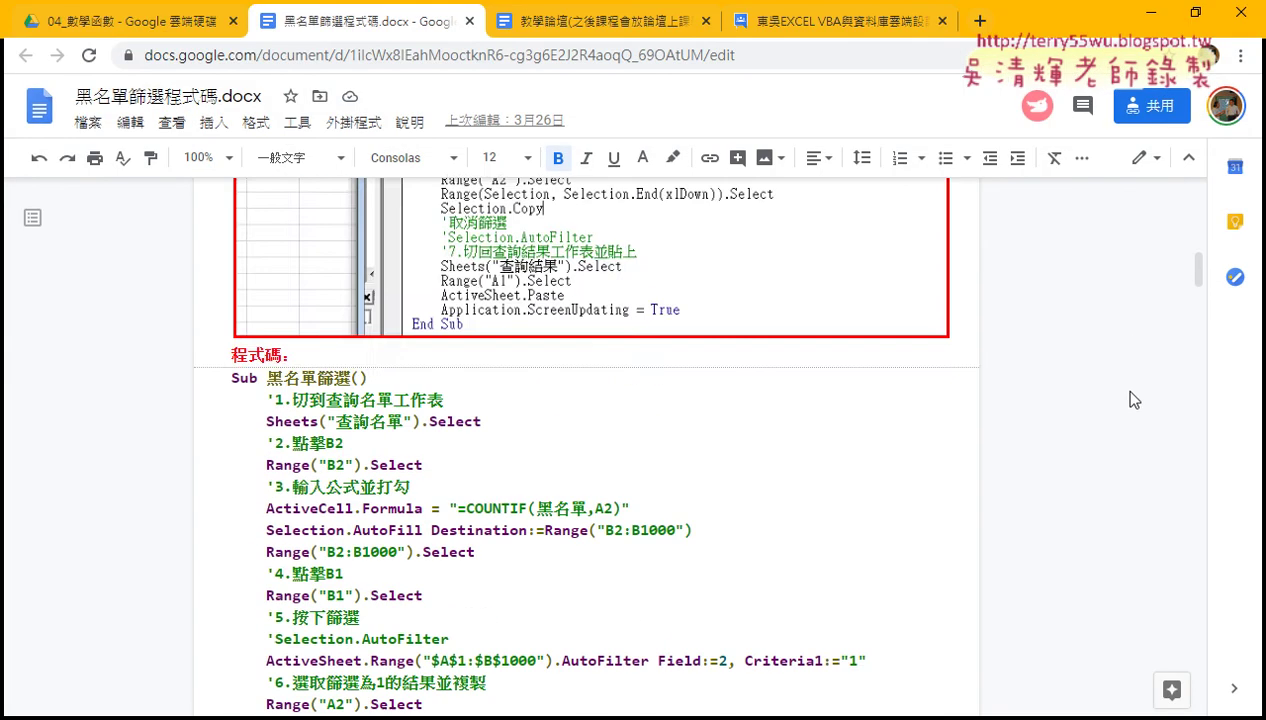
scroll(1130, 392, down, 1)
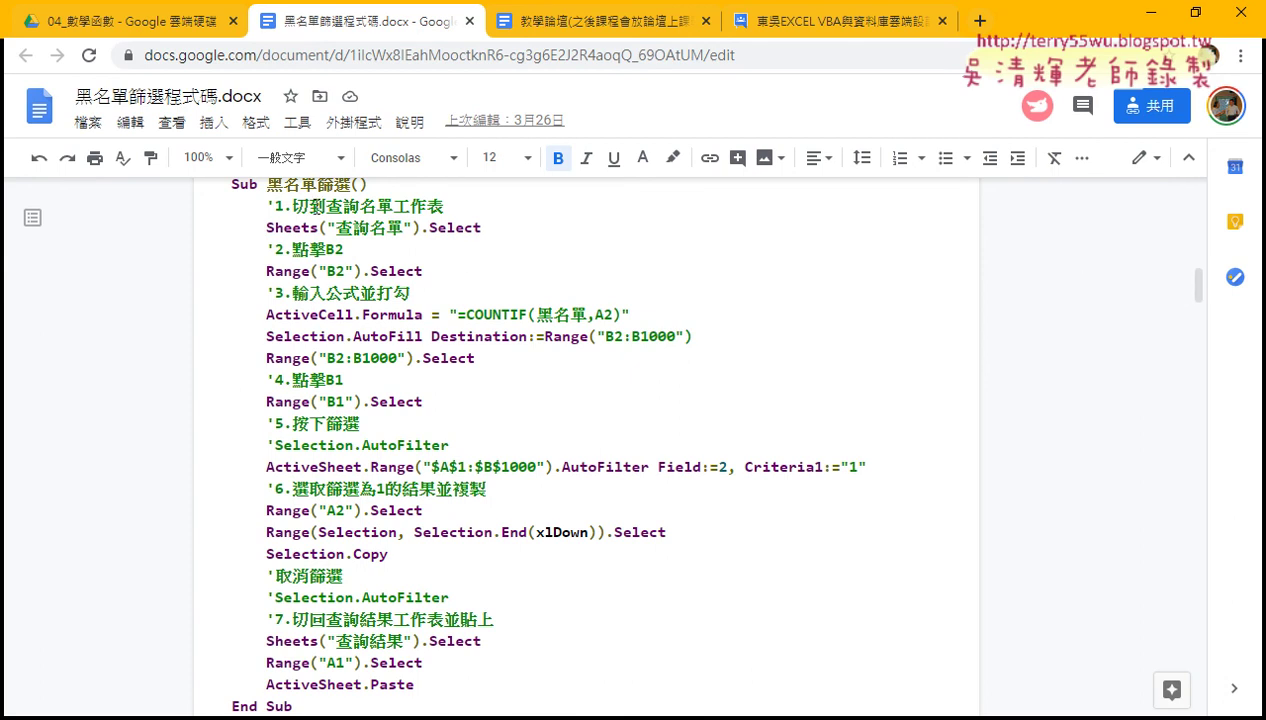
Review the step 2 and step 7 comments in the VBA code, then return to the top
click(322, 250)
click(339, 614)
scroll(345, 618, up, 3)
scroll(330, 605, up, 10)
scroll(314, 592, up, 5)
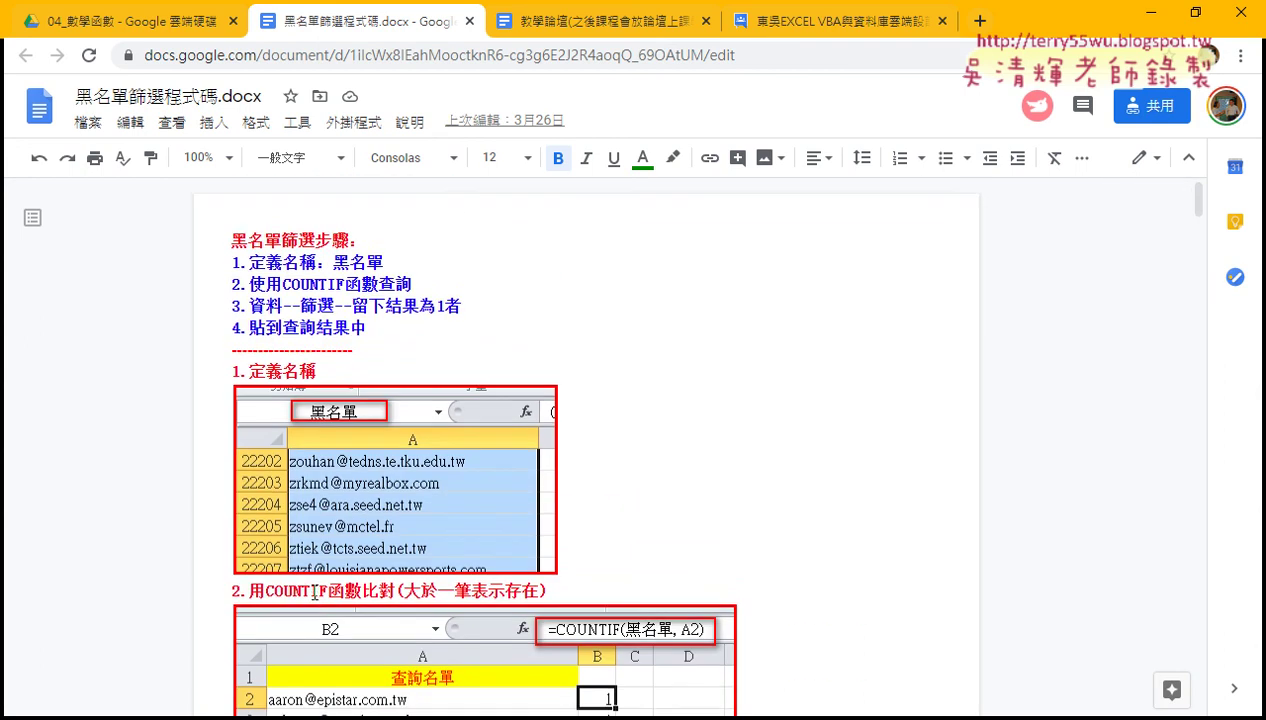